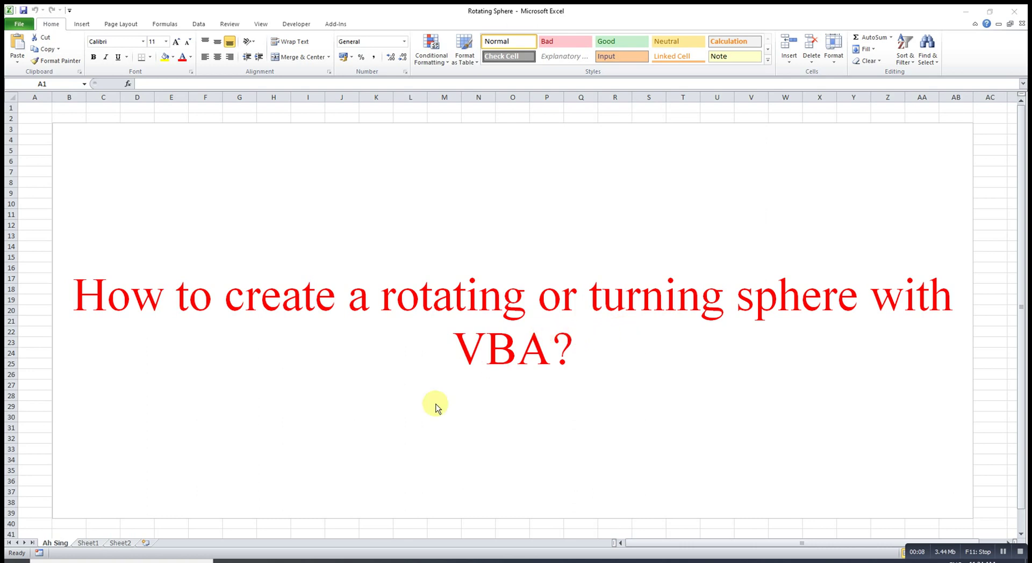
Step: Switch from the title sheet to the blank Sheet1 tab
click(88, 543)
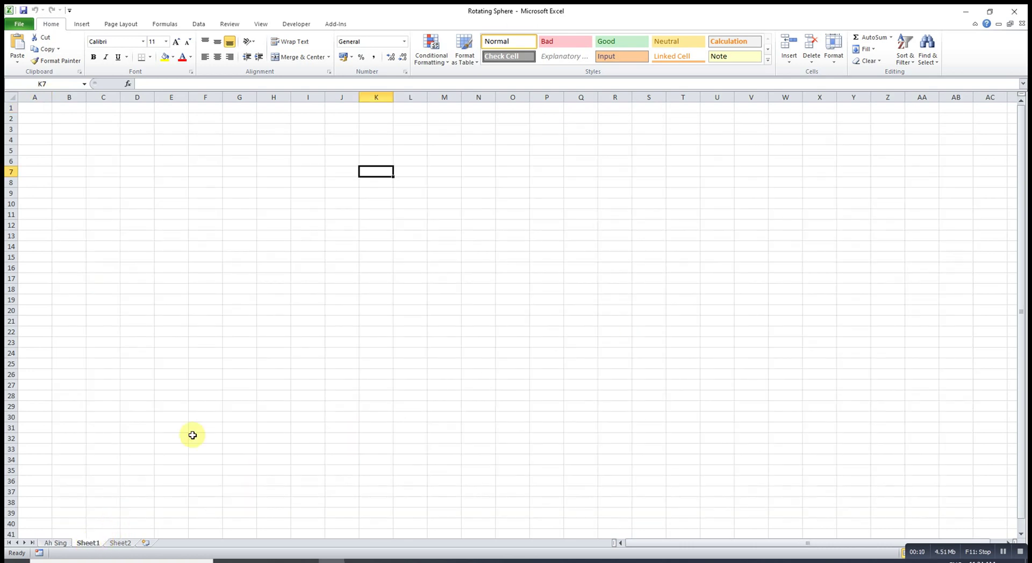
Step: Draw an ActiveX command button over cells F3 to H6 from the Developer tab
click(295, 25)
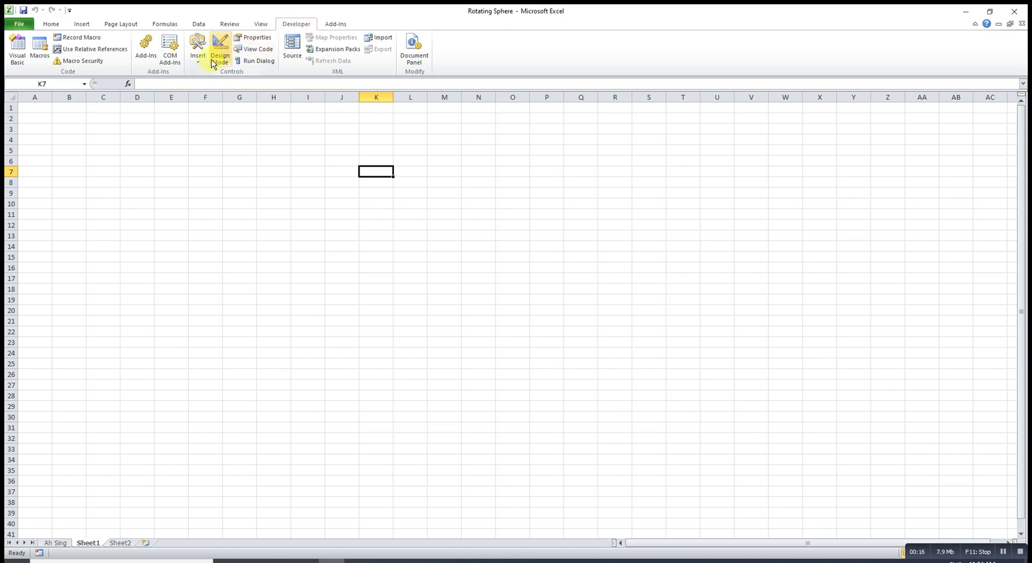
click(198, 63)
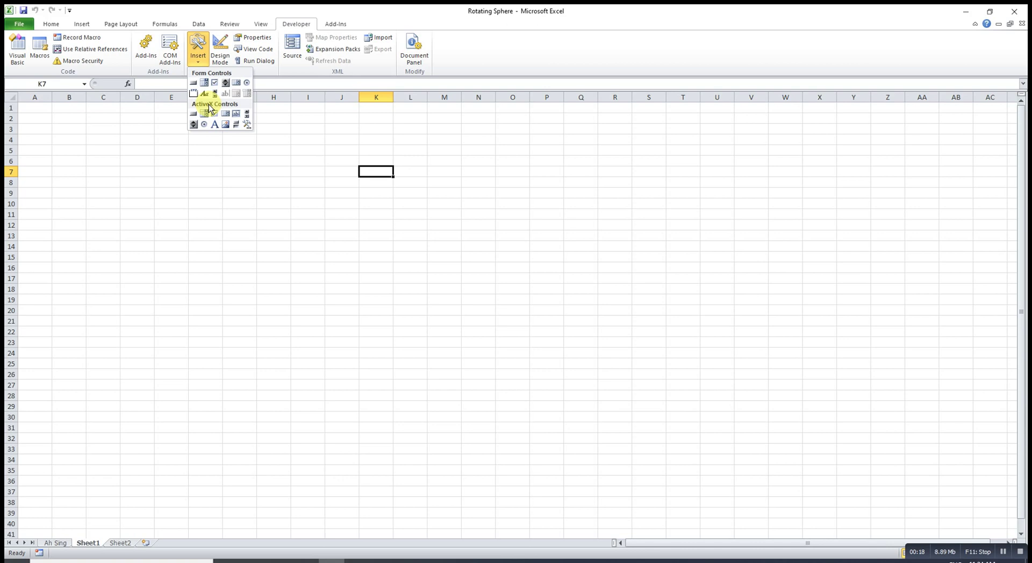
click(194, 114)
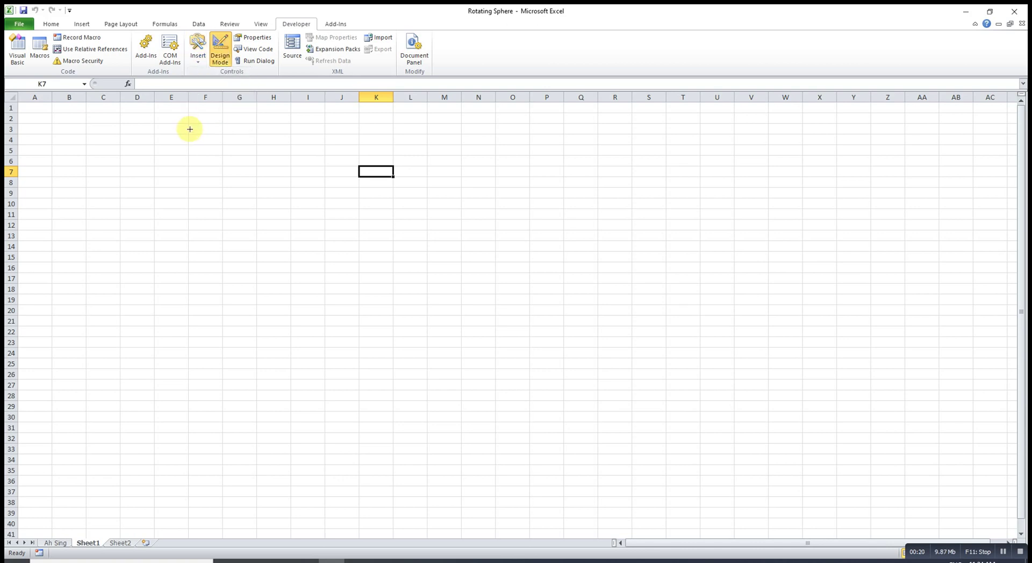
drag(187, 123, 290, 166)
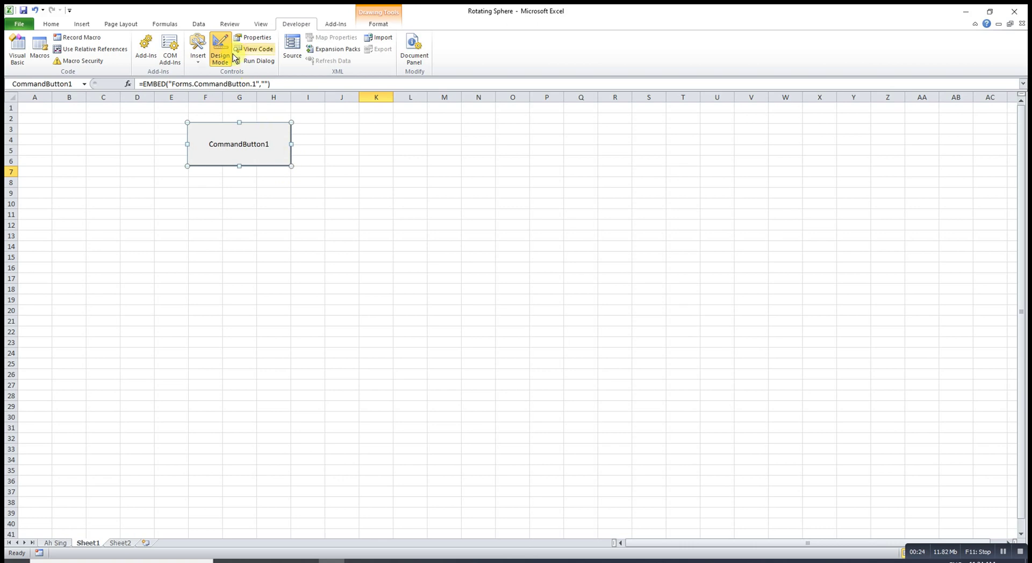
Step: Set the button's BackColor to green in its Properties
click(251, 38)
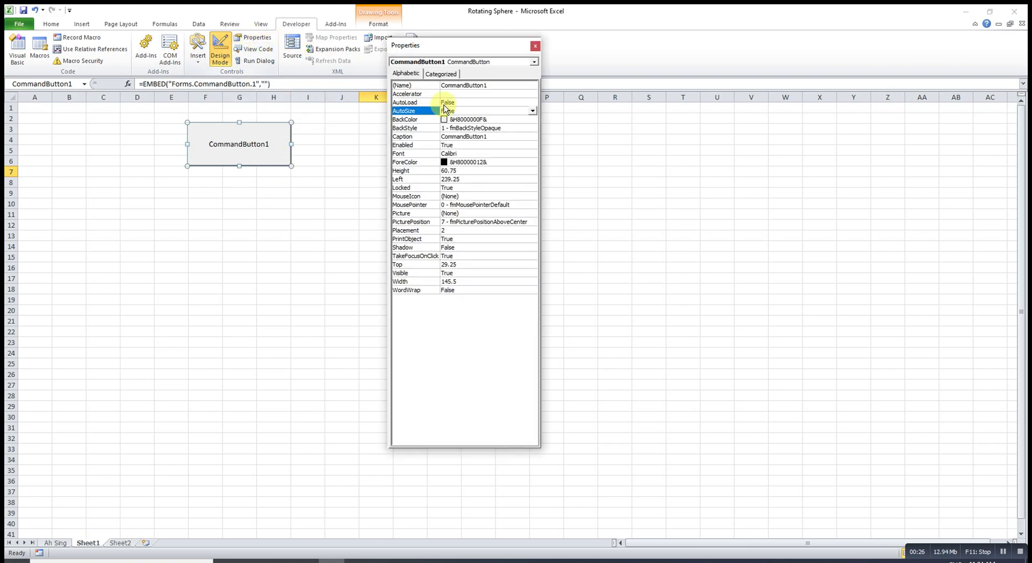
click(466, 119)
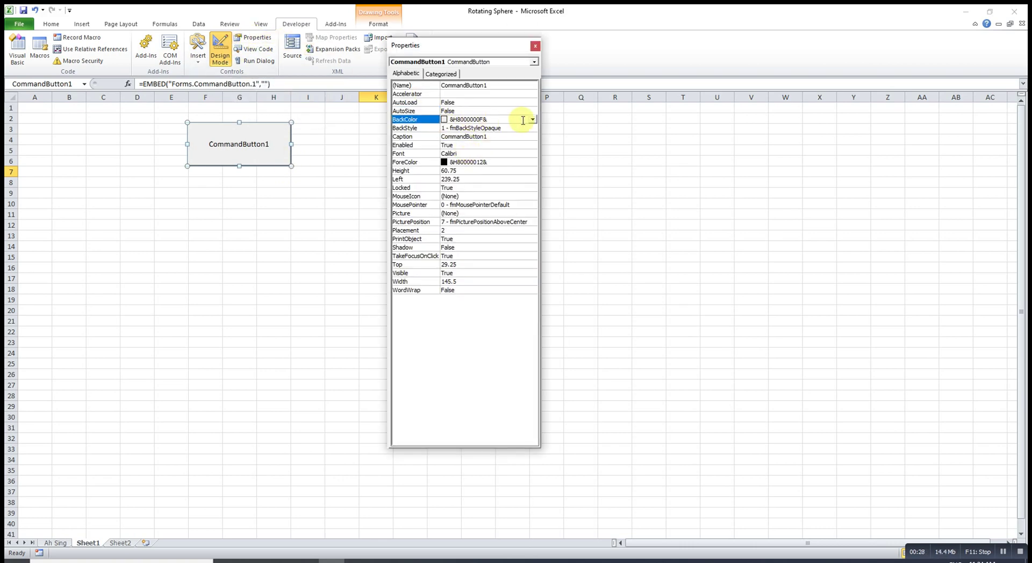
click(532, 119)
click(468, 131)
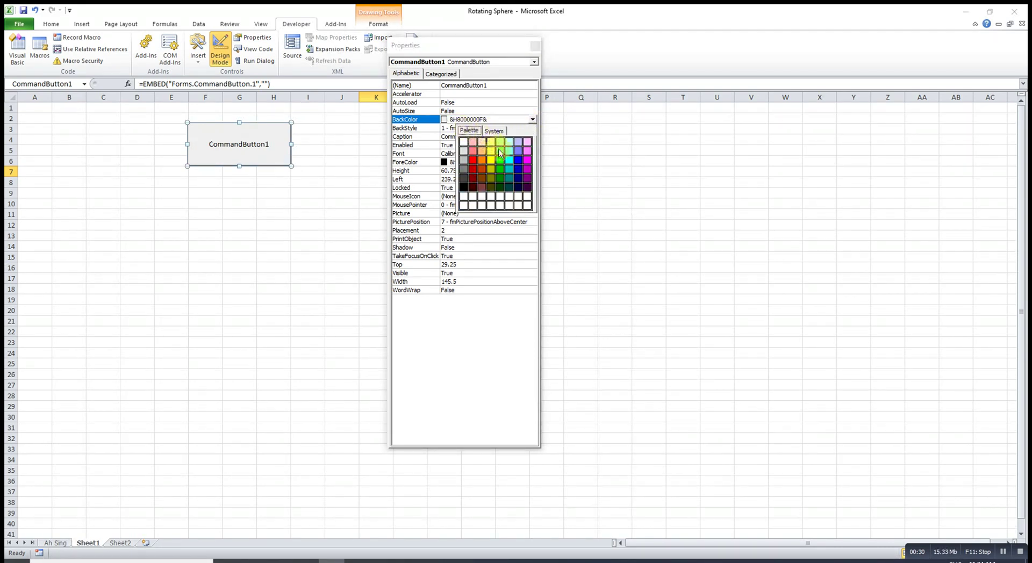
click(492, 159)
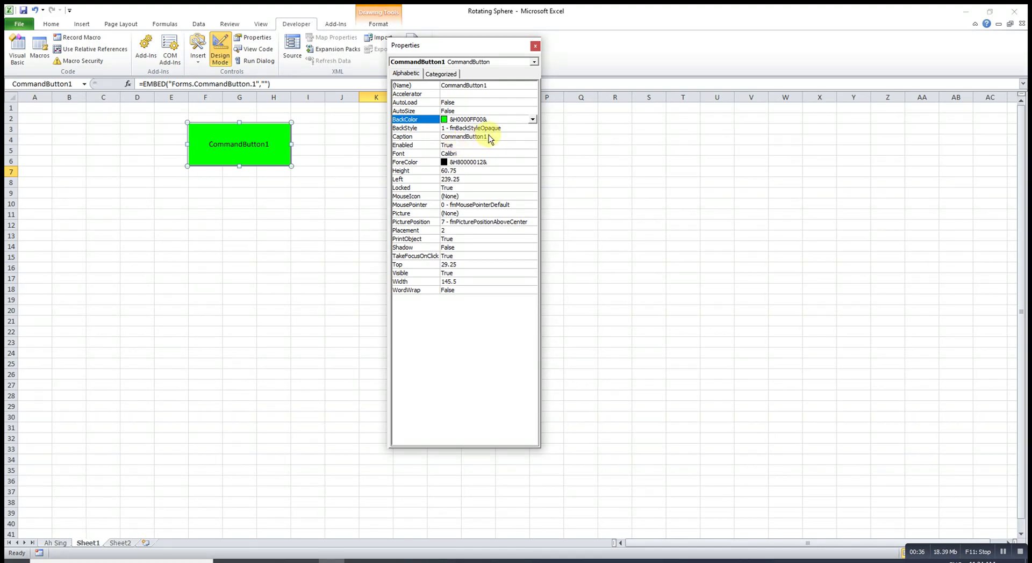
Step: Caption the button START in bold Times New Roman, size 20
click(490, 138)
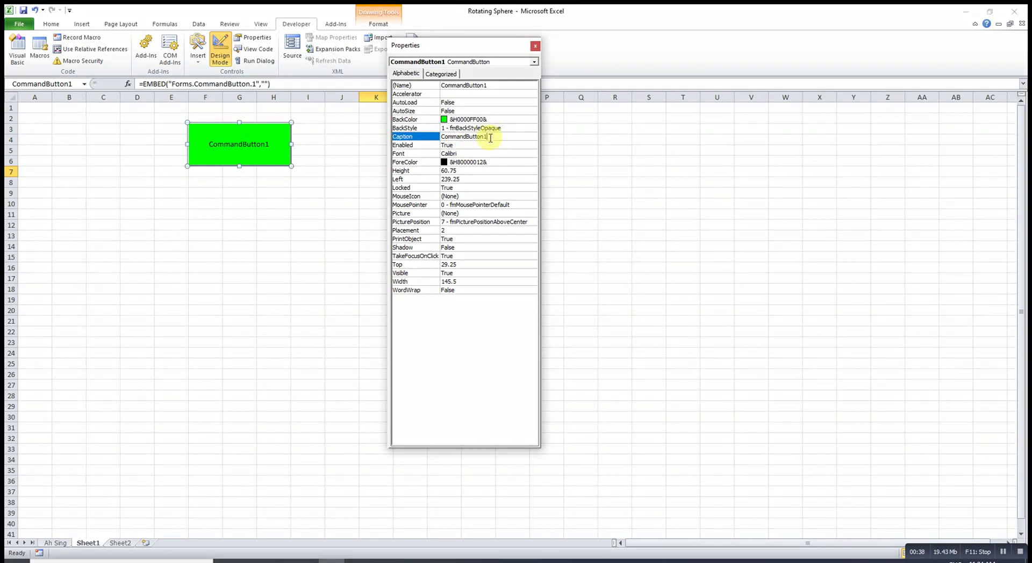
drag(495, 136, 430, 139)
text(START)
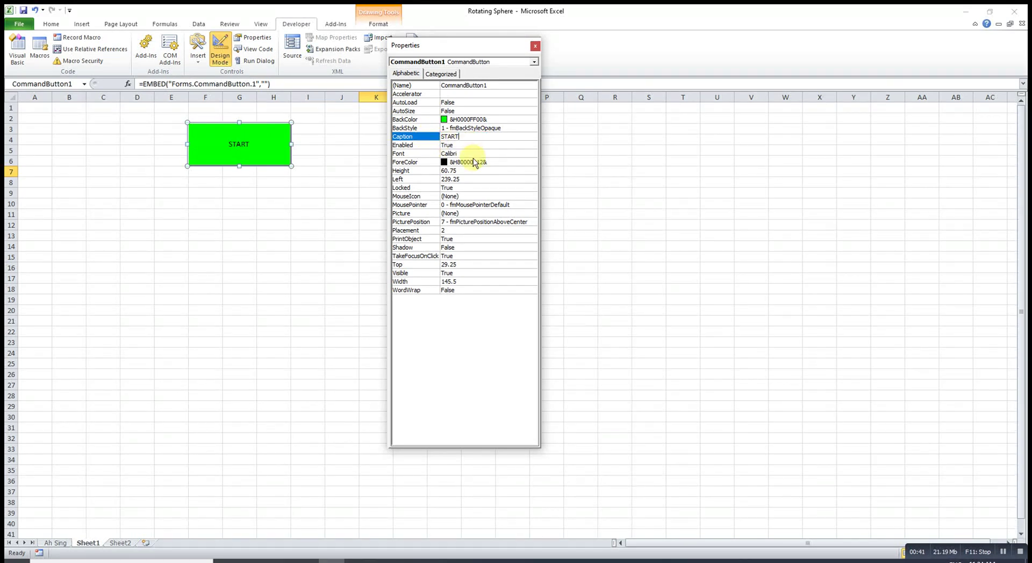
click(473, 154)
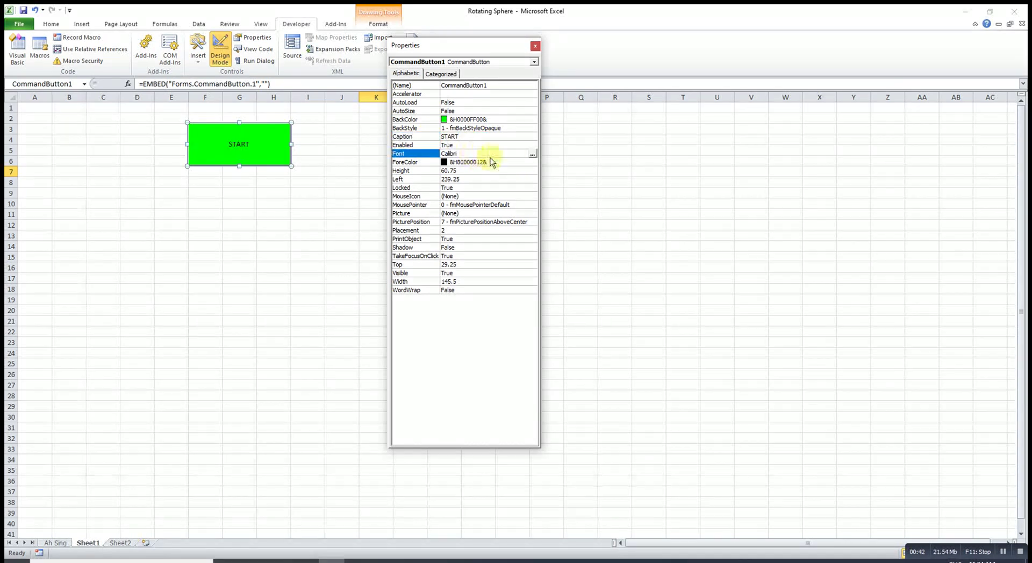
click(533, 154)
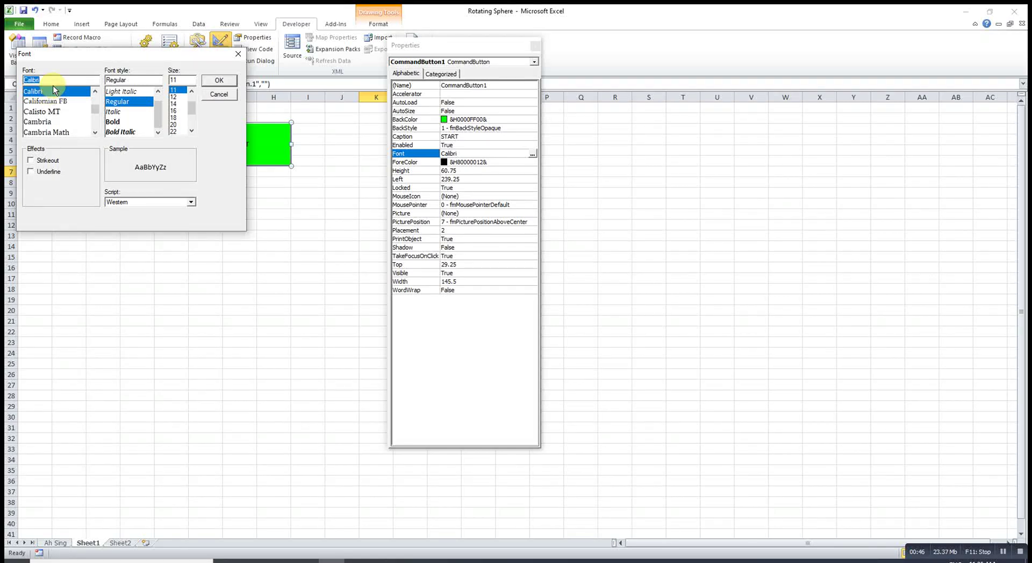
text(Times New Roman)
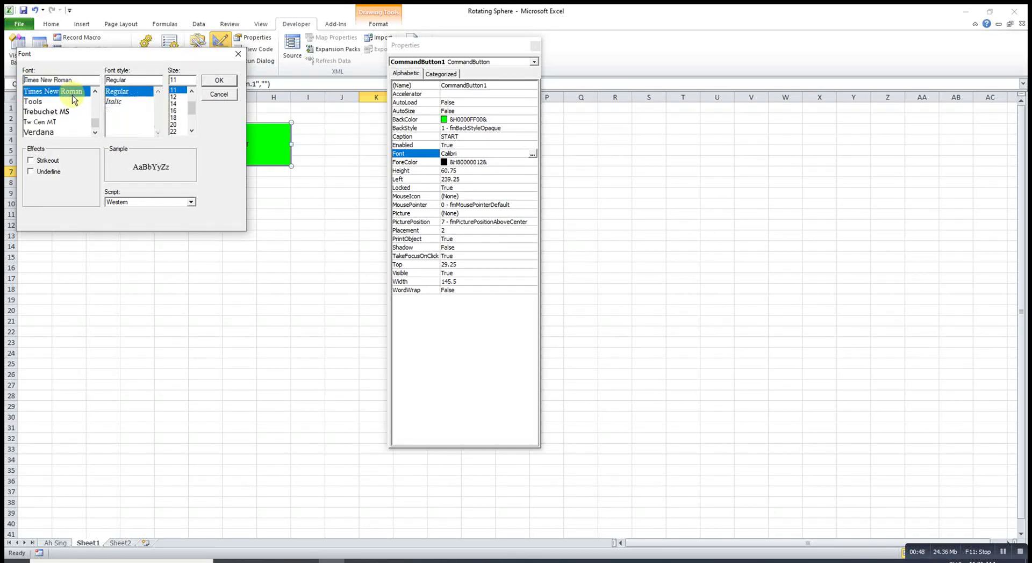
click(124, 112)
click(179, 123)
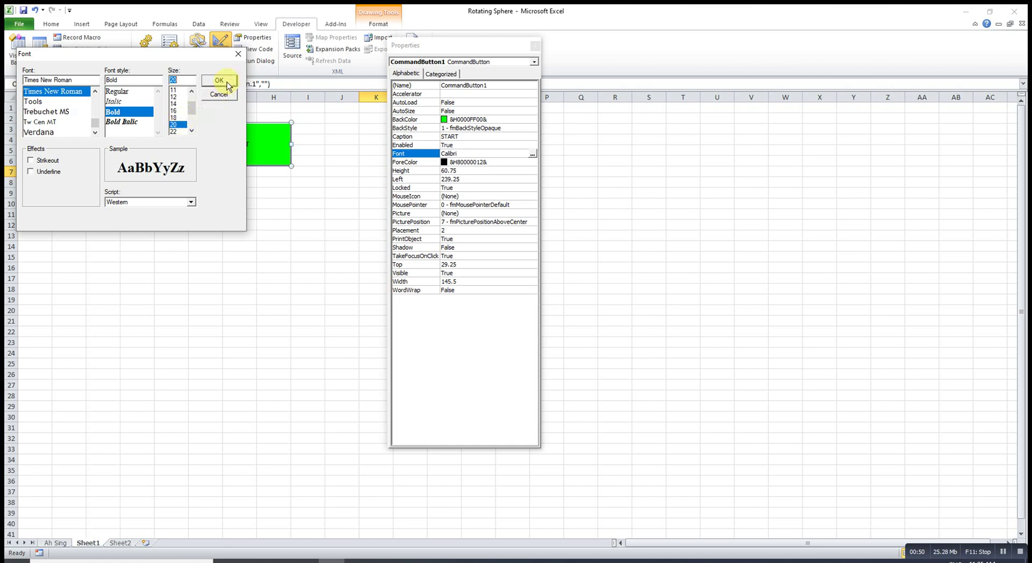
Step: Duplicate the START button with Ctrl+D
click(219, 80)
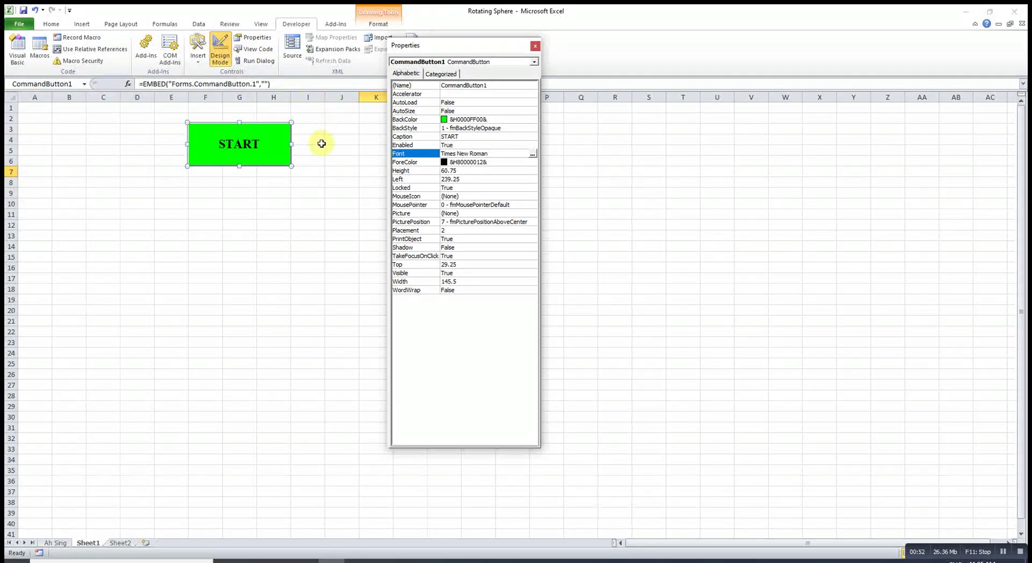
click(278, 145)
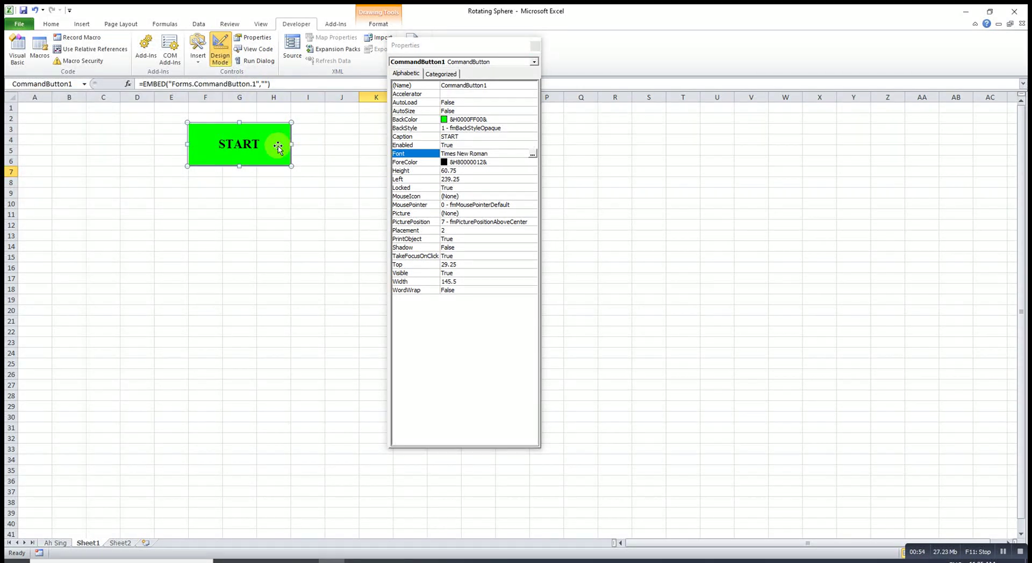
key(ctrl+d)
Step: Place the copied button below START and give it a red background
drag(267, 157, 248, 204)
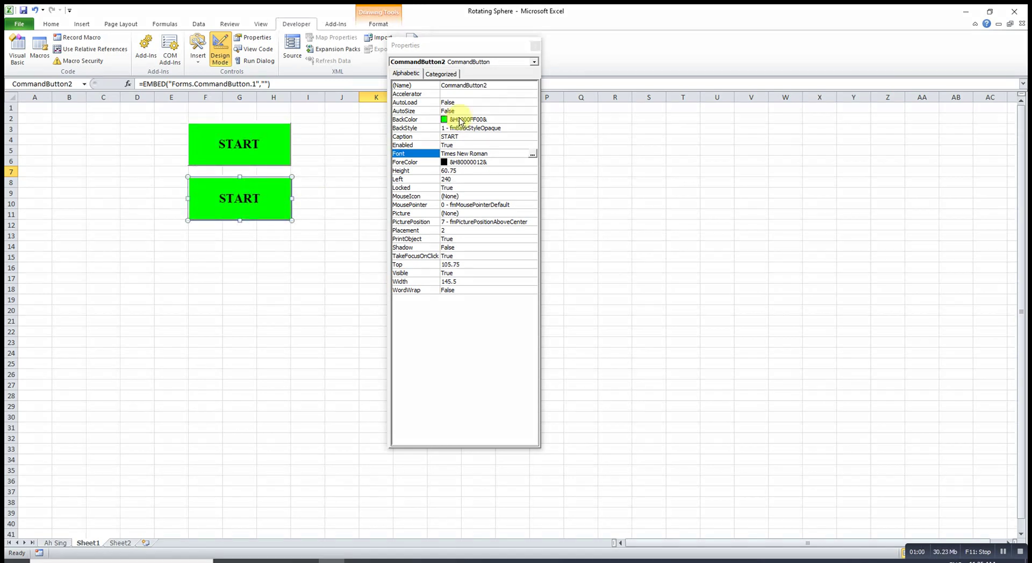
click(468, 119)
click(533, 120)
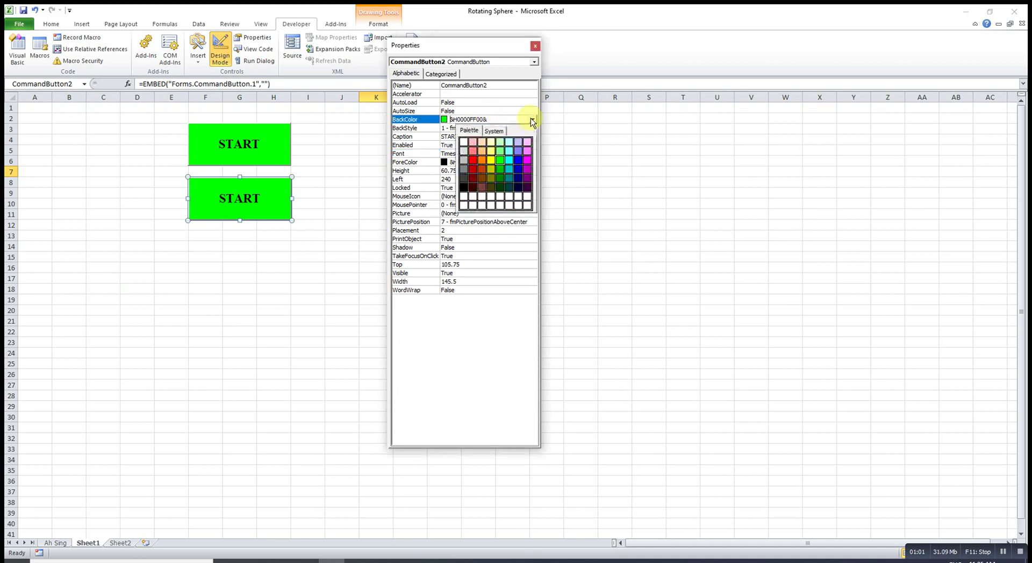
click(472, 160)
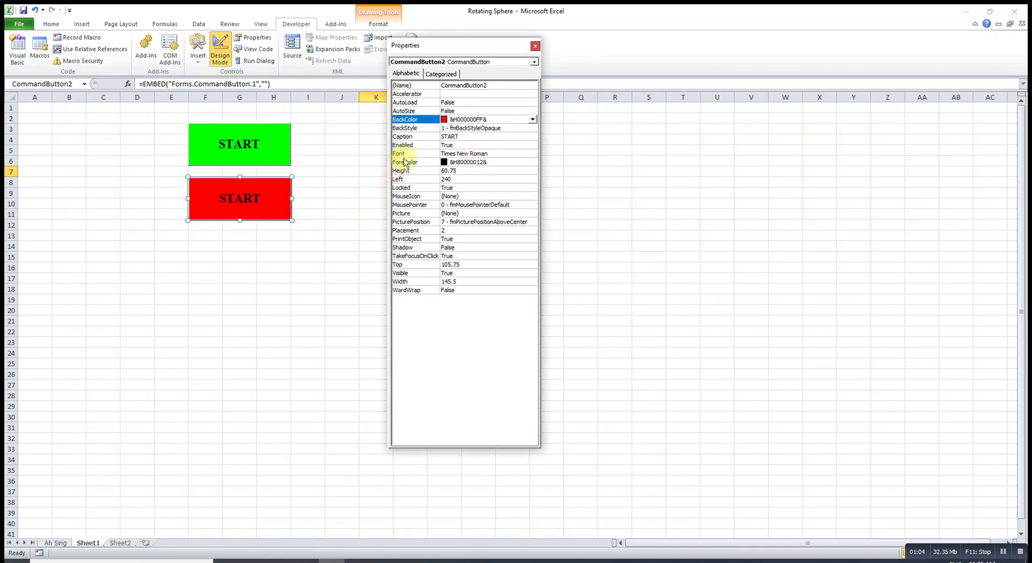
Step: Change the copy's caption to PAUSE and close the Properties window
click(465, 137)
drag(465, 136, 420, 147)
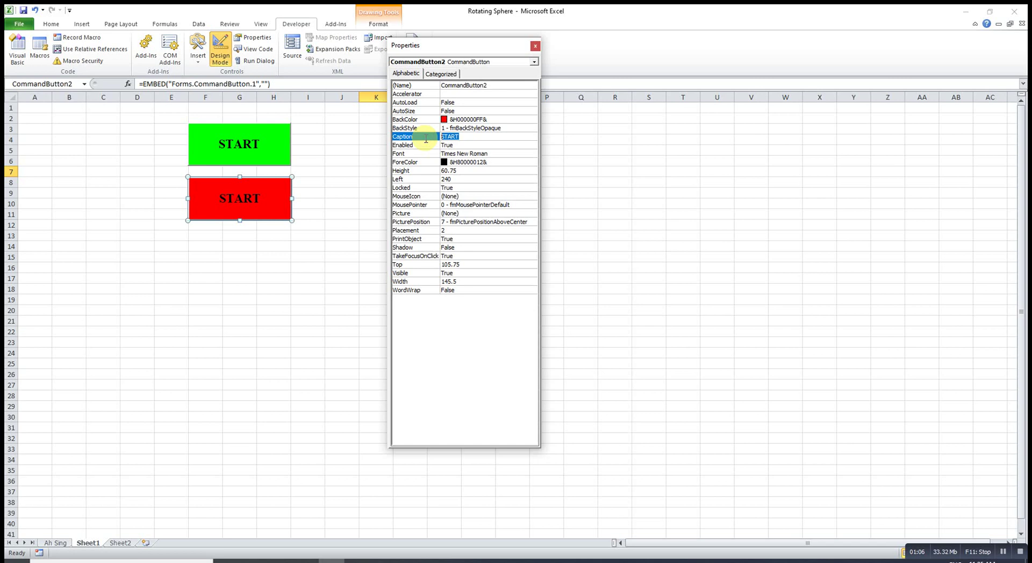
text(PAUS)
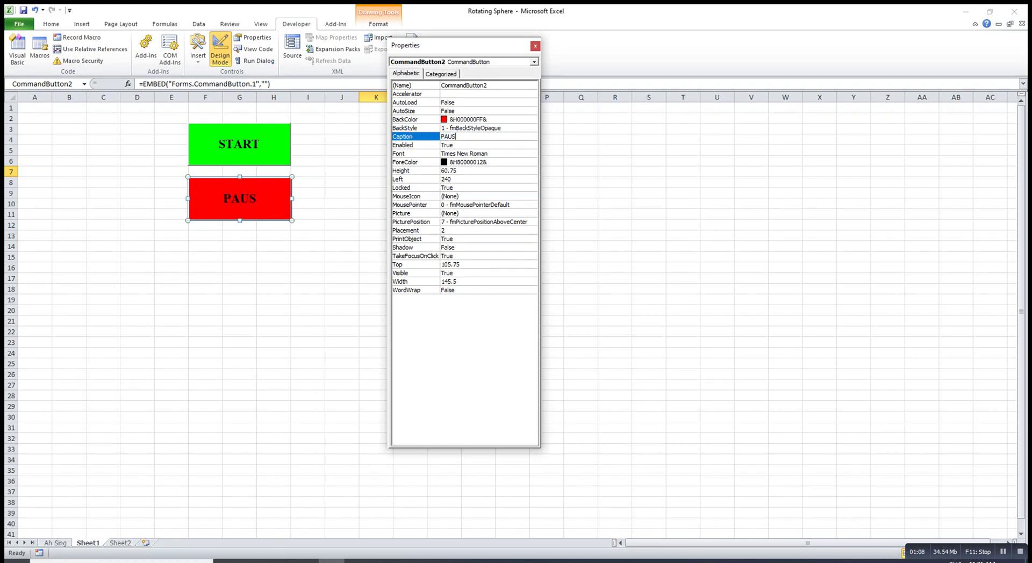
text(E)
click(535, 46)
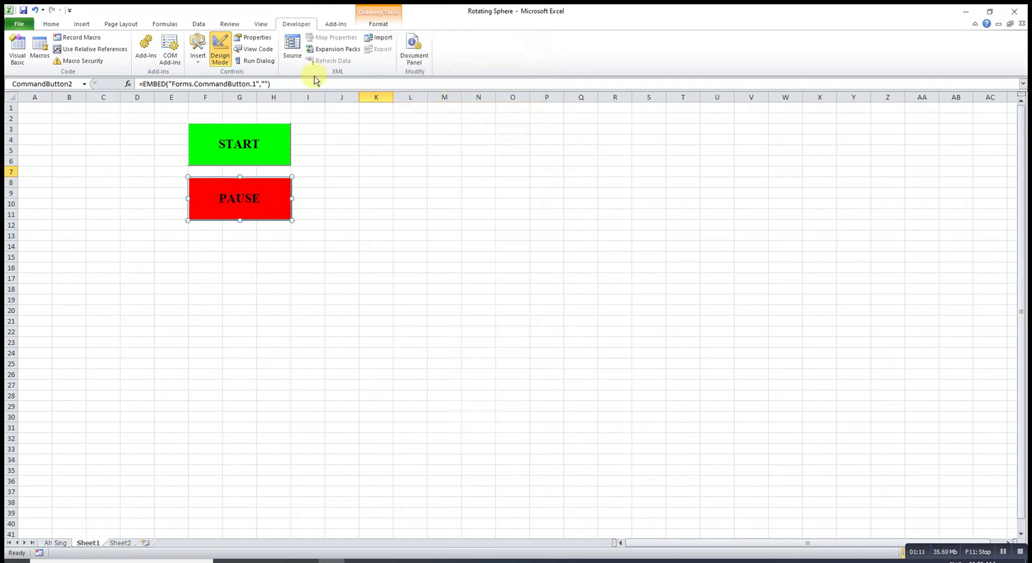
Step: Draw a blue oval to the right of the buttons
click(83, 26)
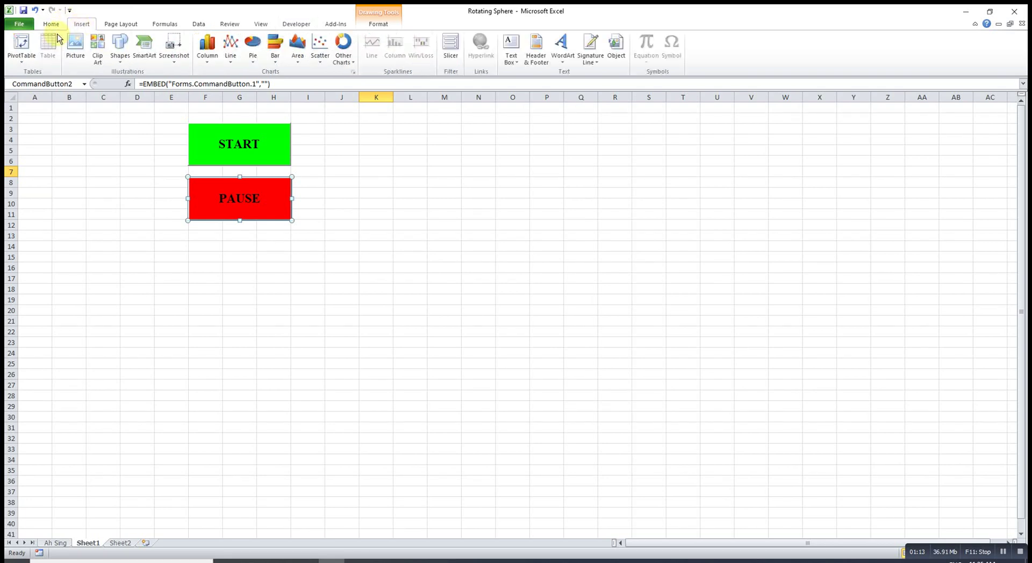
click(121, 65)
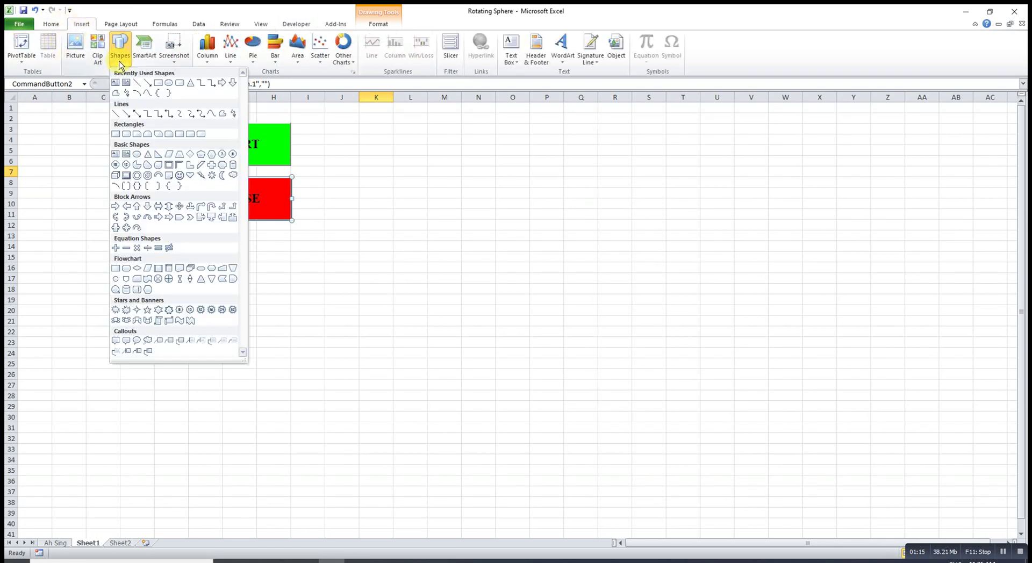
click(170, 86)
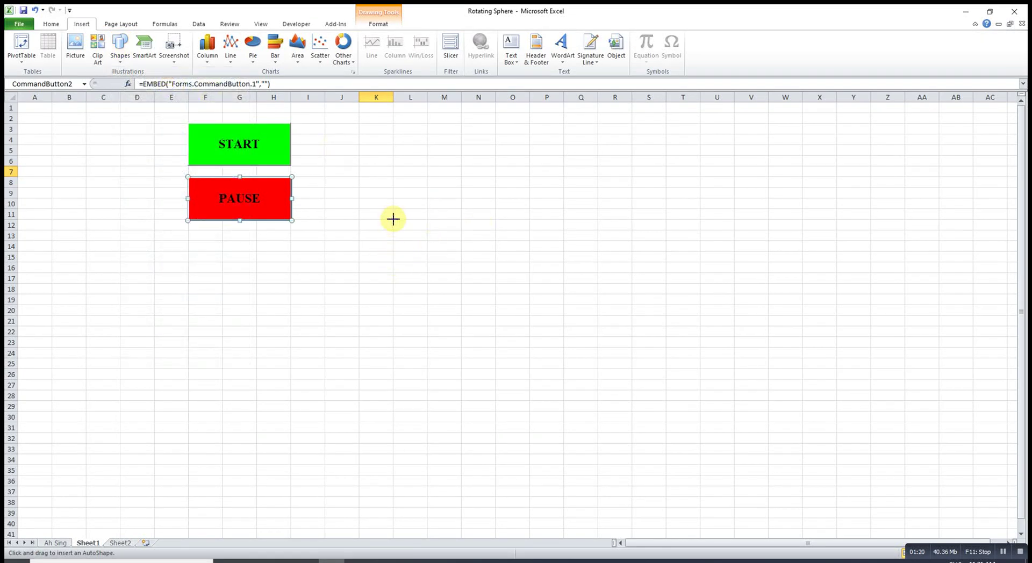
drag(393, 219, 524, 330)
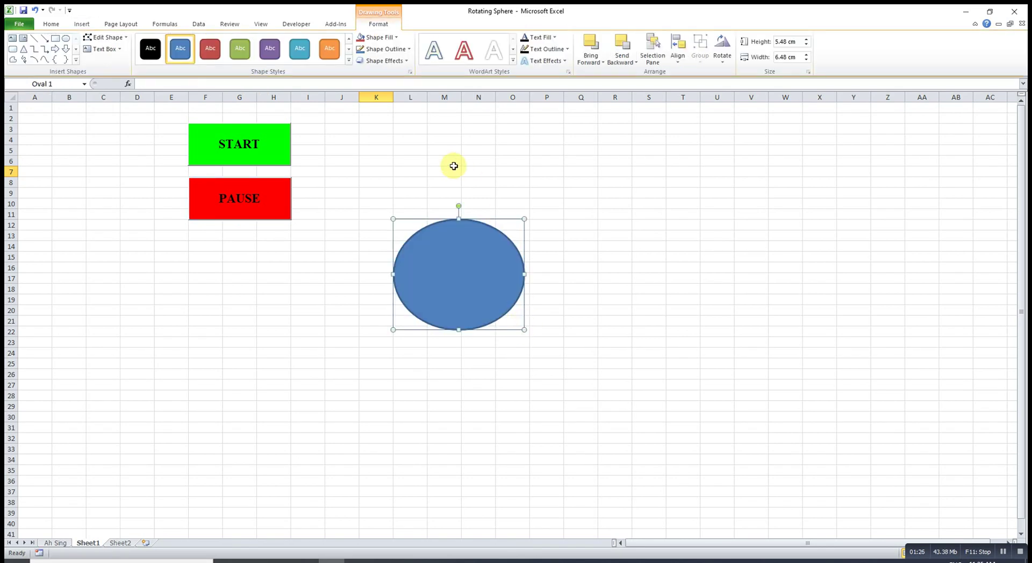
Step: In Format Shape 3-D Format, set top and bottom bevel width and height to 90 pt
right_click(460, 280)
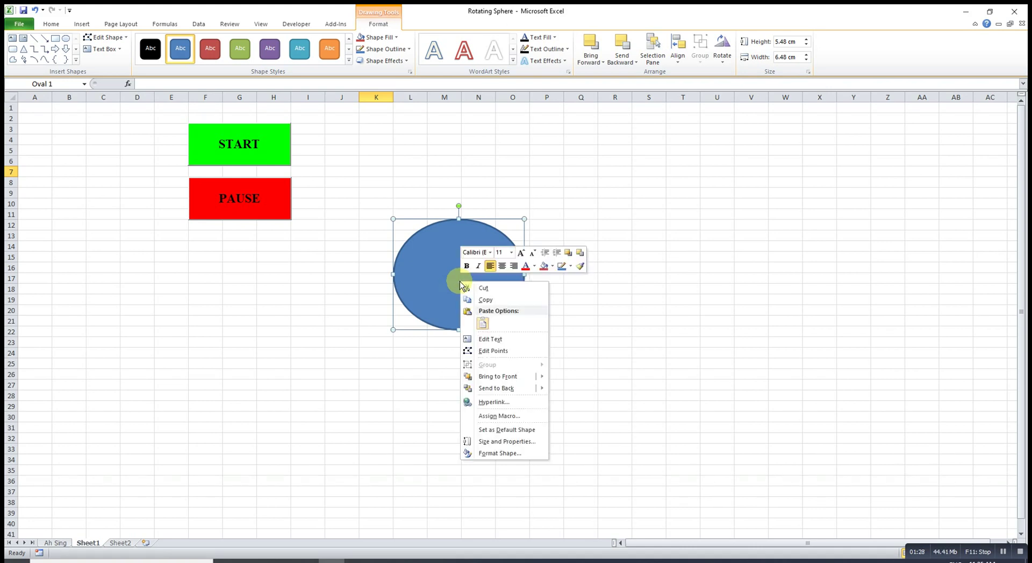
click(500, 453)
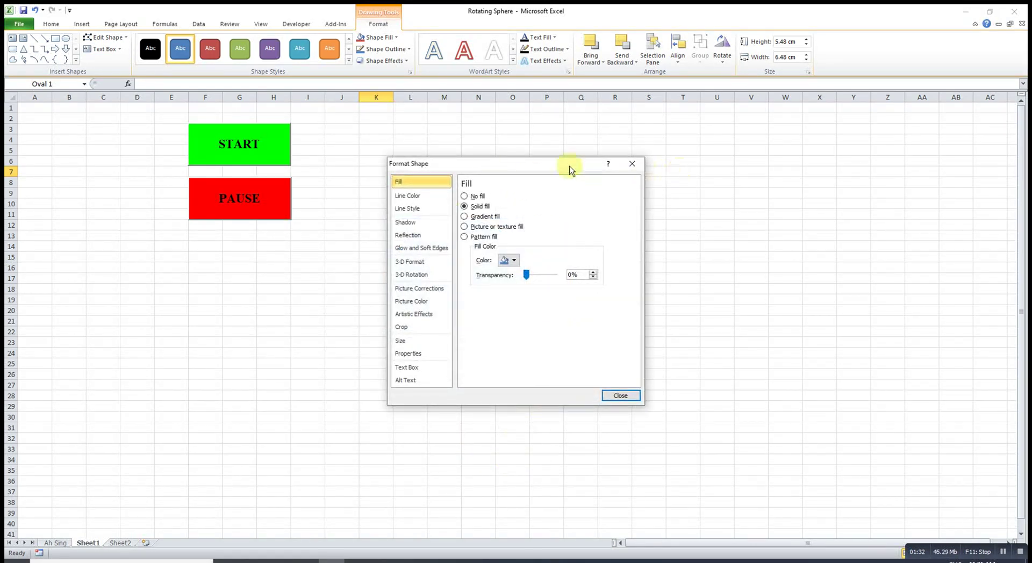
drag(571, 170, 754, 174)
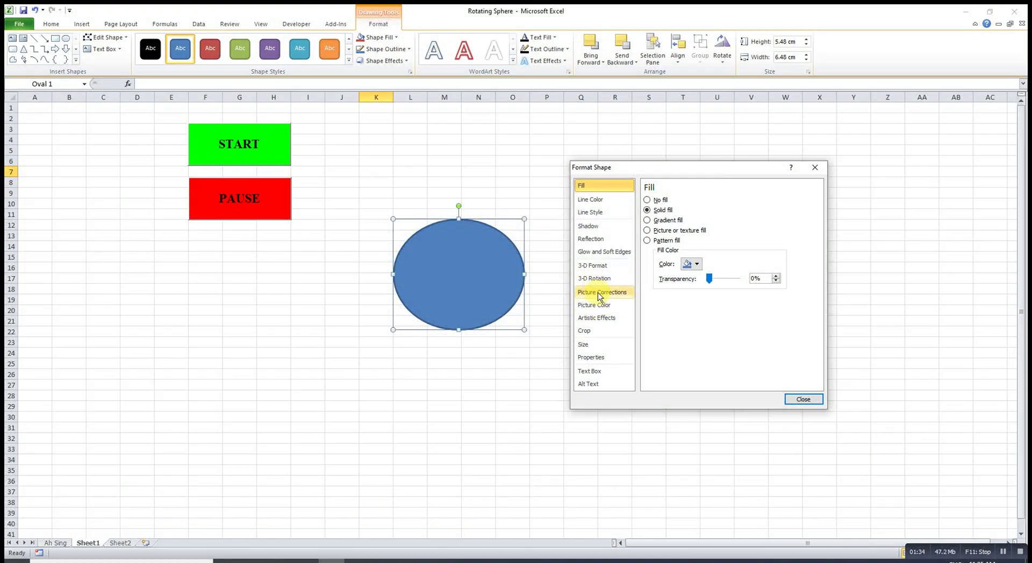
click(597, 271)
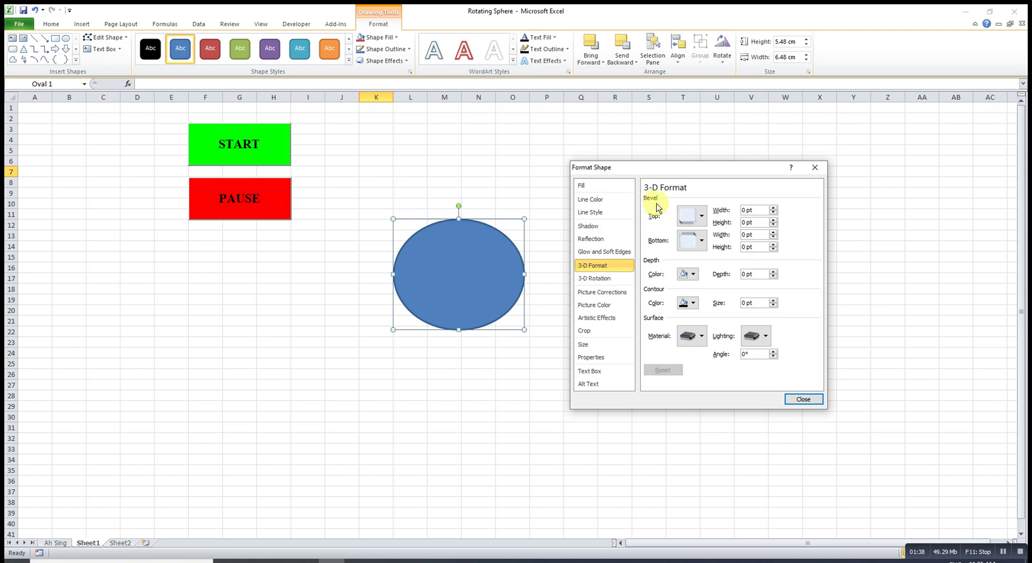
double_click(743, 210)
text(90)
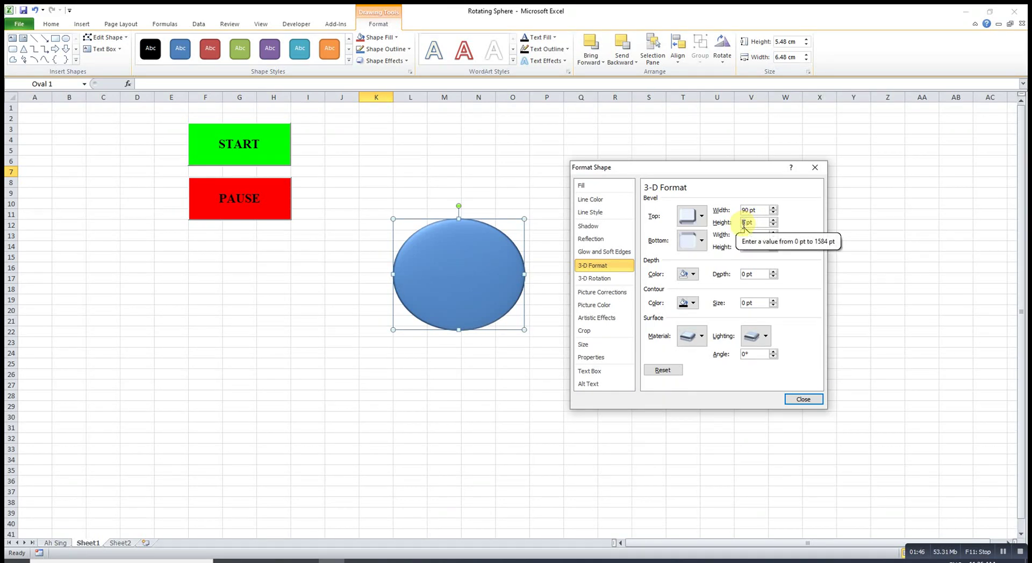
text(90)
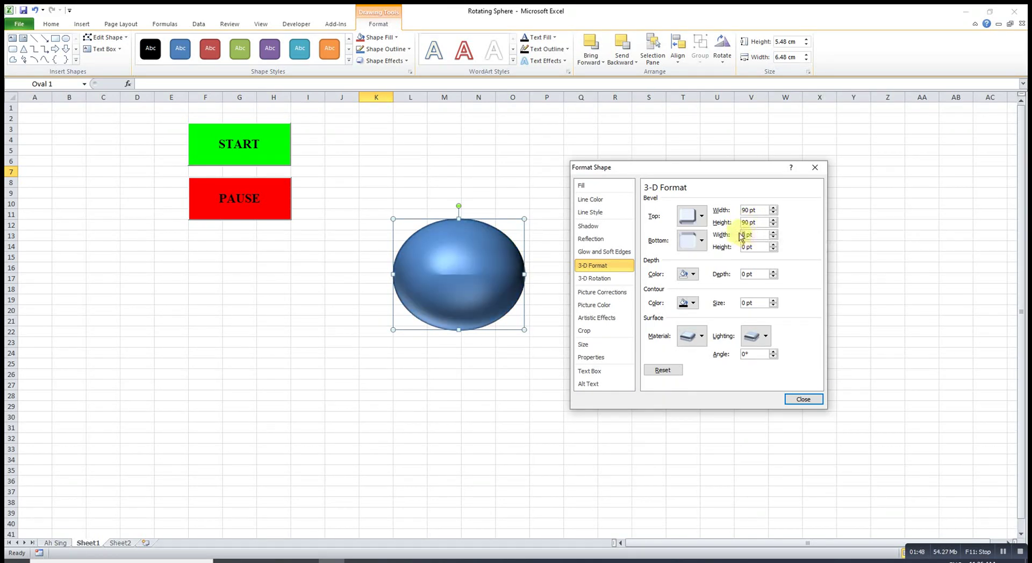
key(Tab)
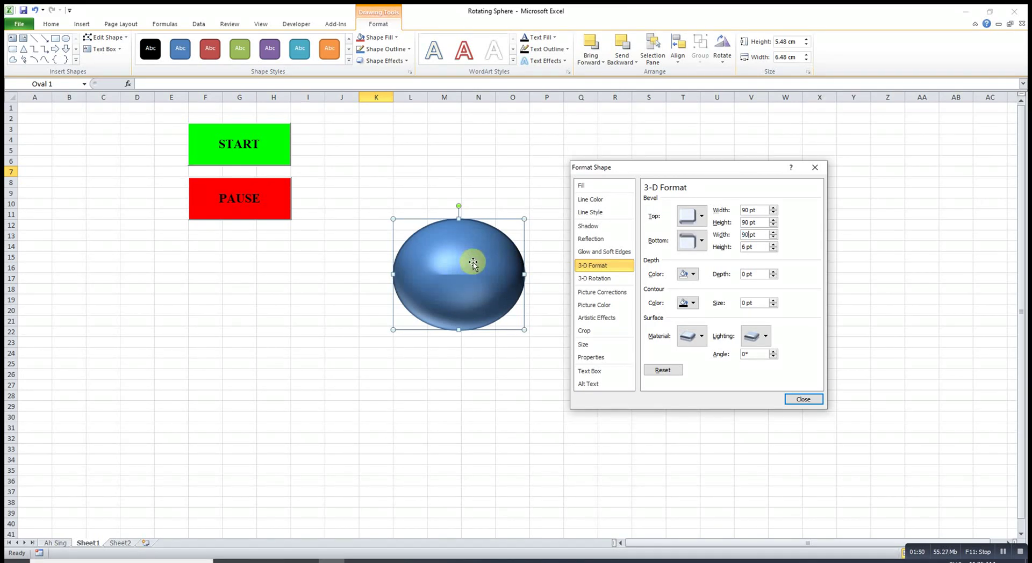
click(742, 246)
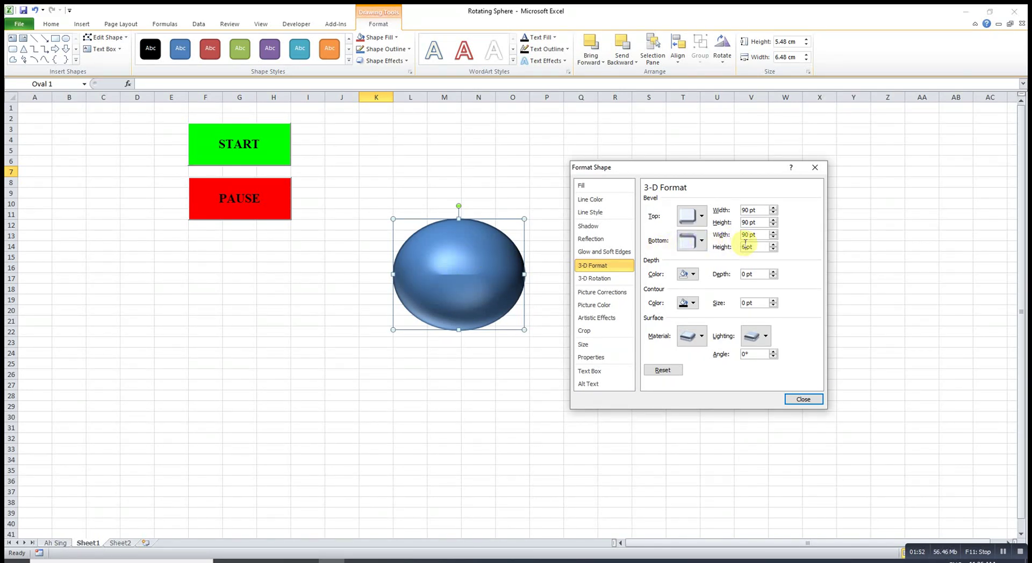
text(90)
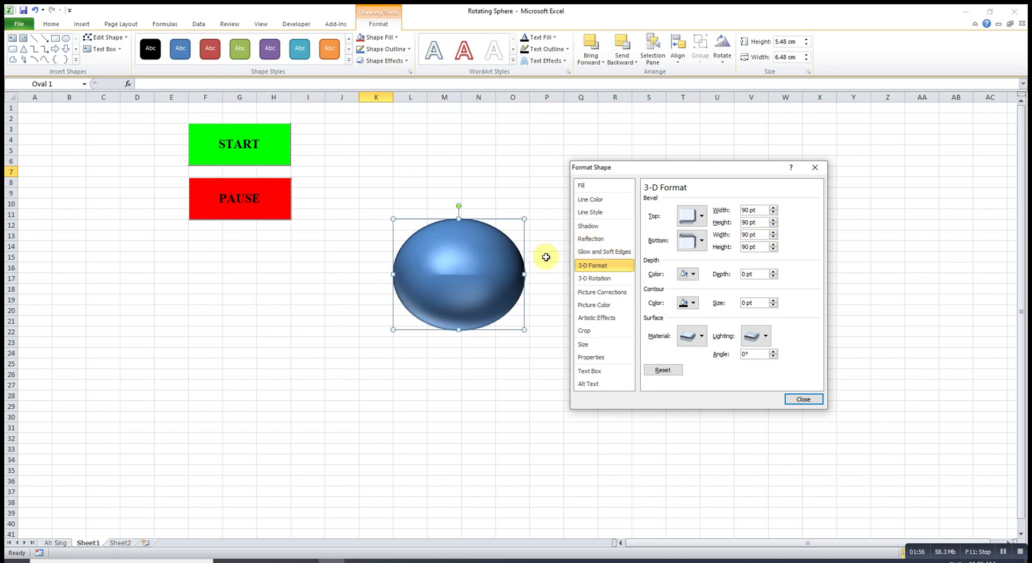
click(793, 399)
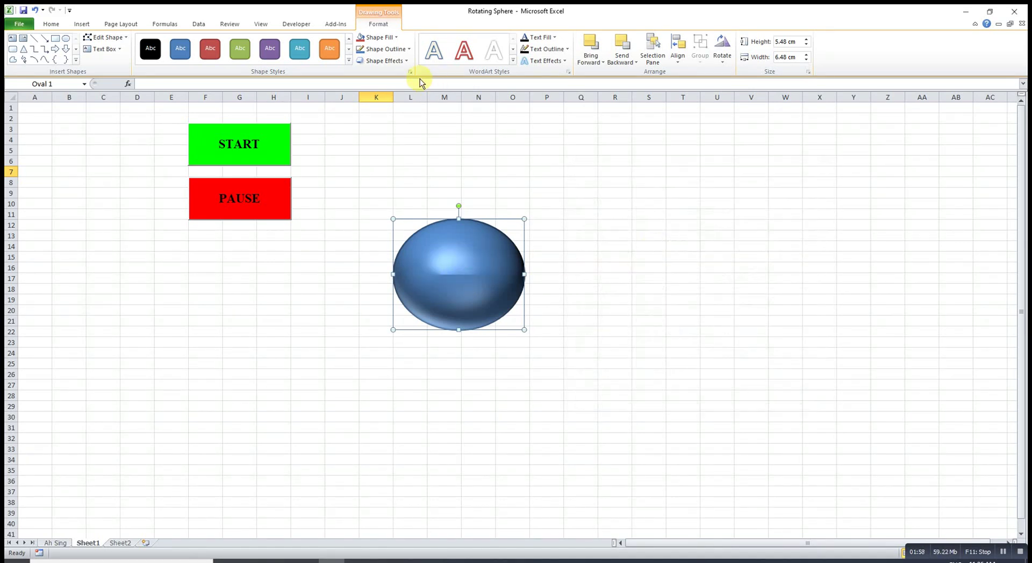
Step: Fill the sphere light blue, remove its outline, and enlarge it to about 6.3 x 6.9 cm
click(377, 37)
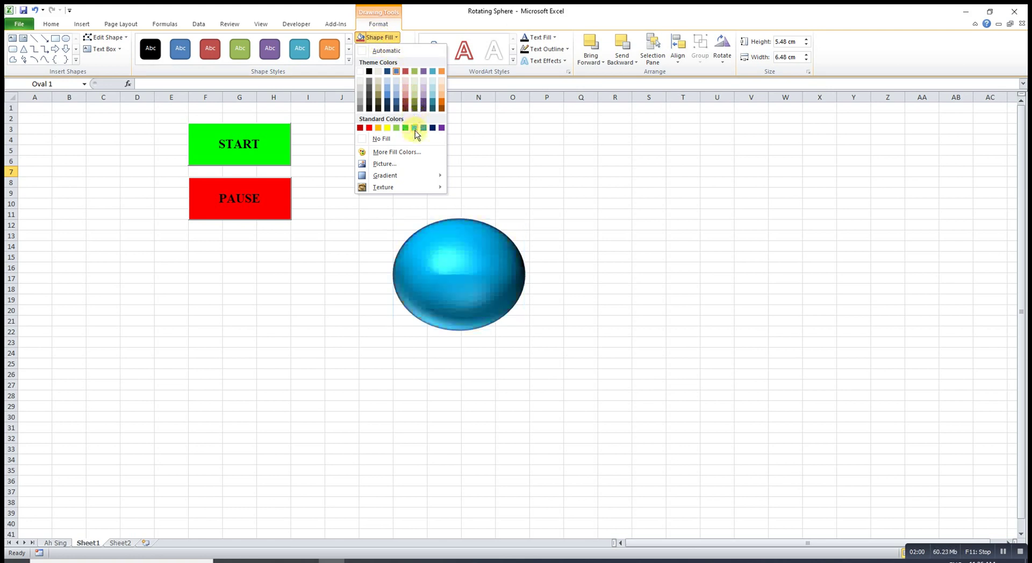
click(415, 128)
click(394, 50)
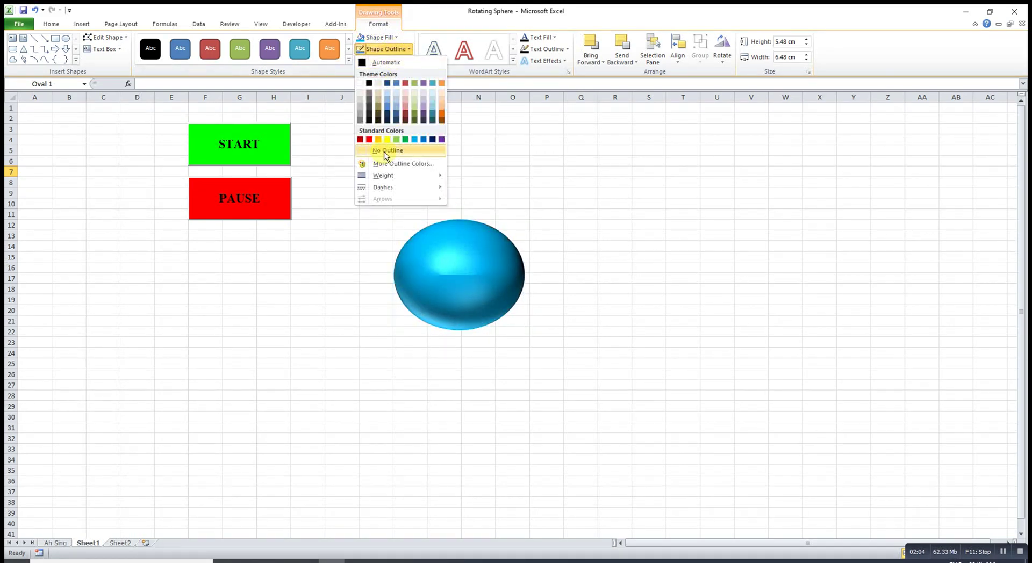
click(385, 152)
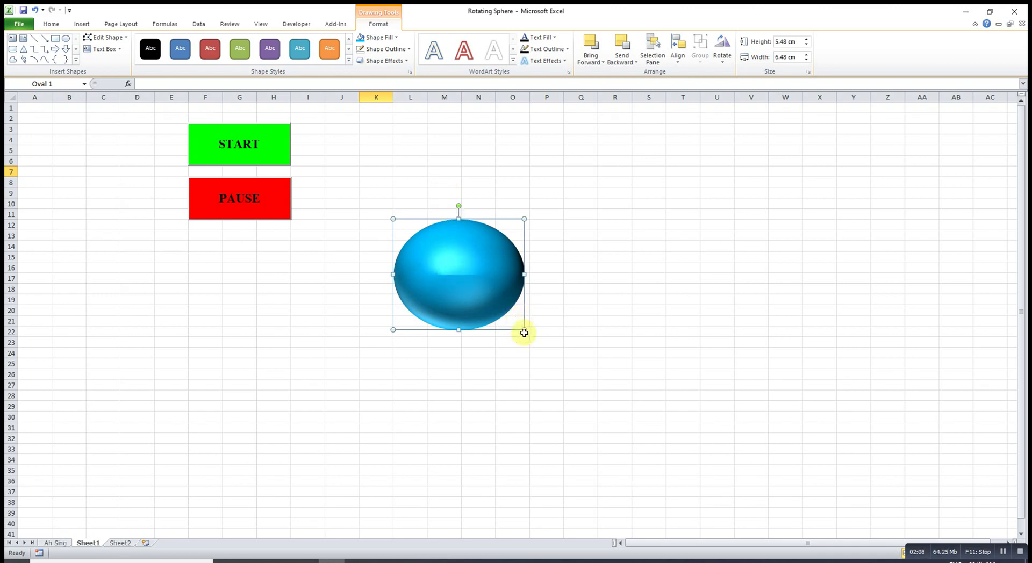
drag(525, 331, 532, 347)
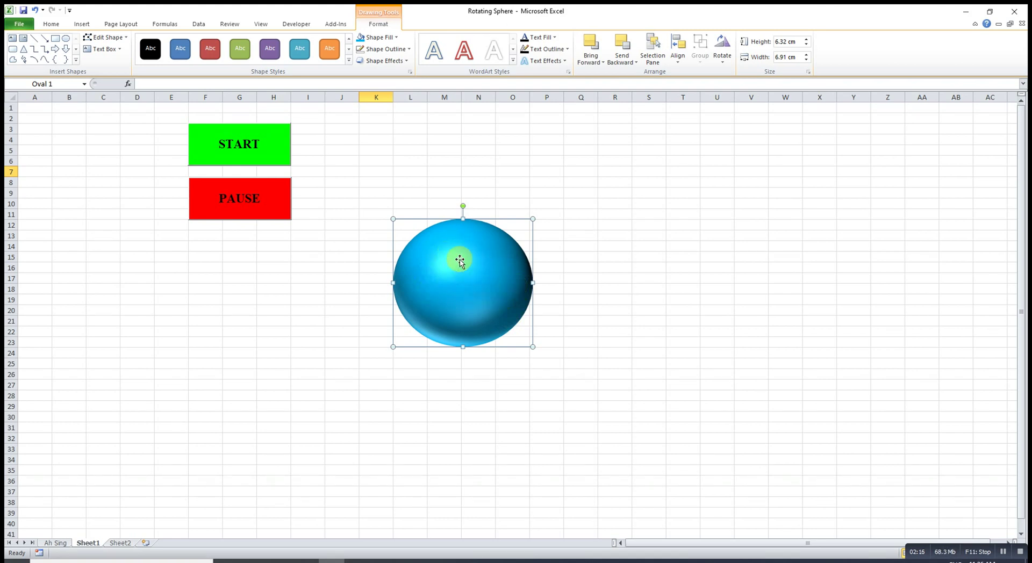
click(389, 62)
Step: Apply a glossy Special Effect 3-D material to the sphere and drag it under the buttons
right_click(470, 280)
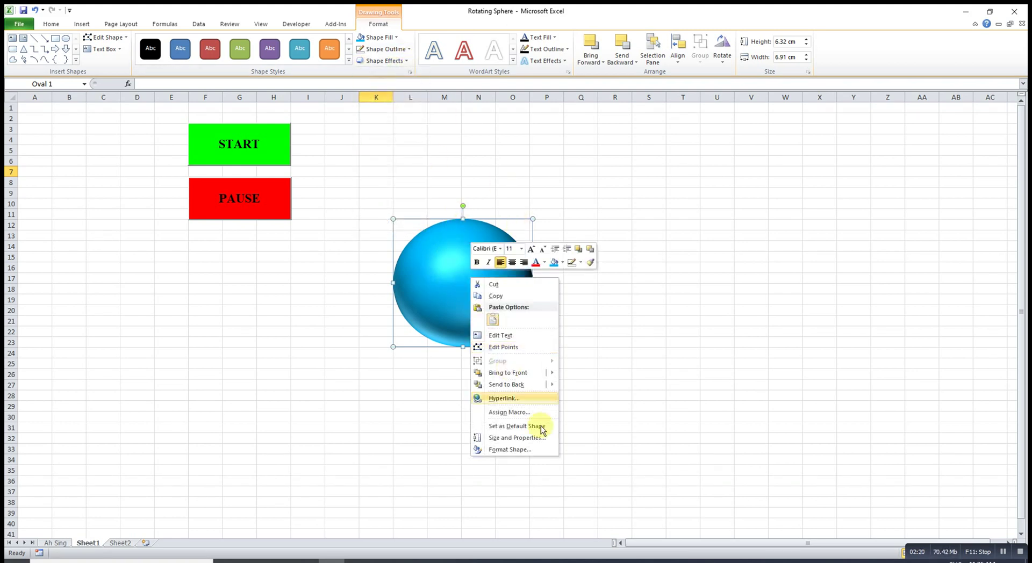
click(510, 450)
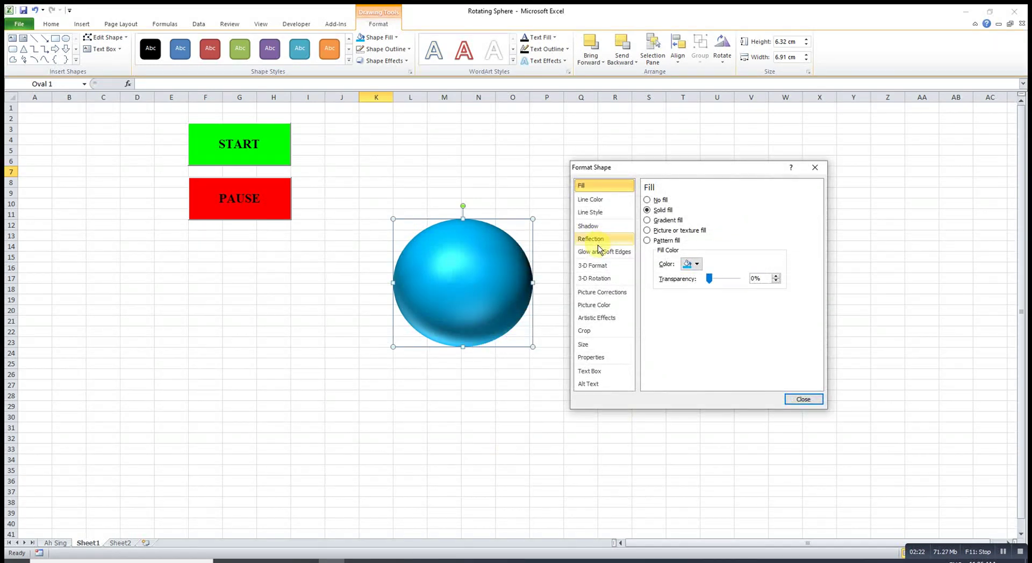
click(601, 265)
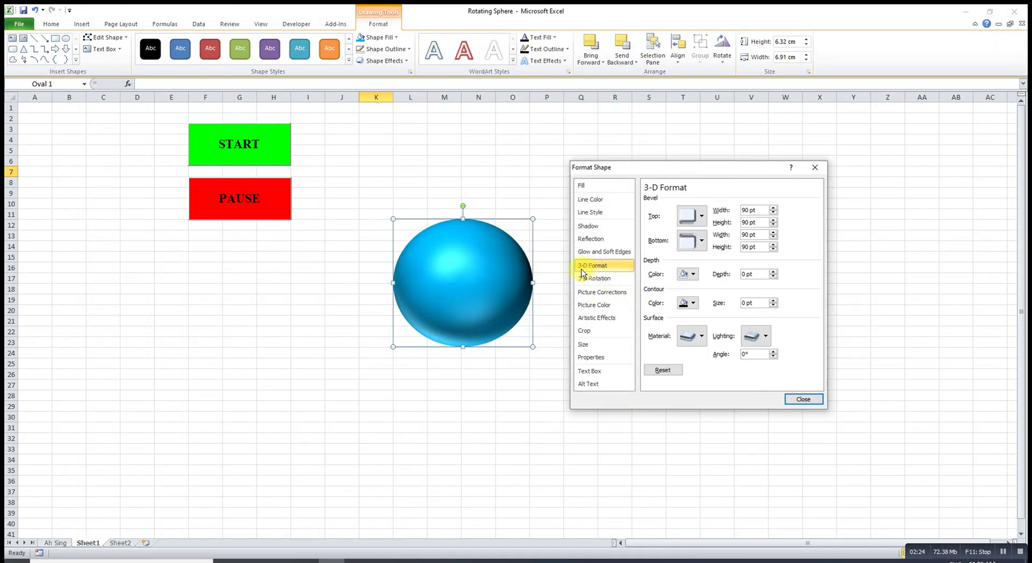
click(695, 337)
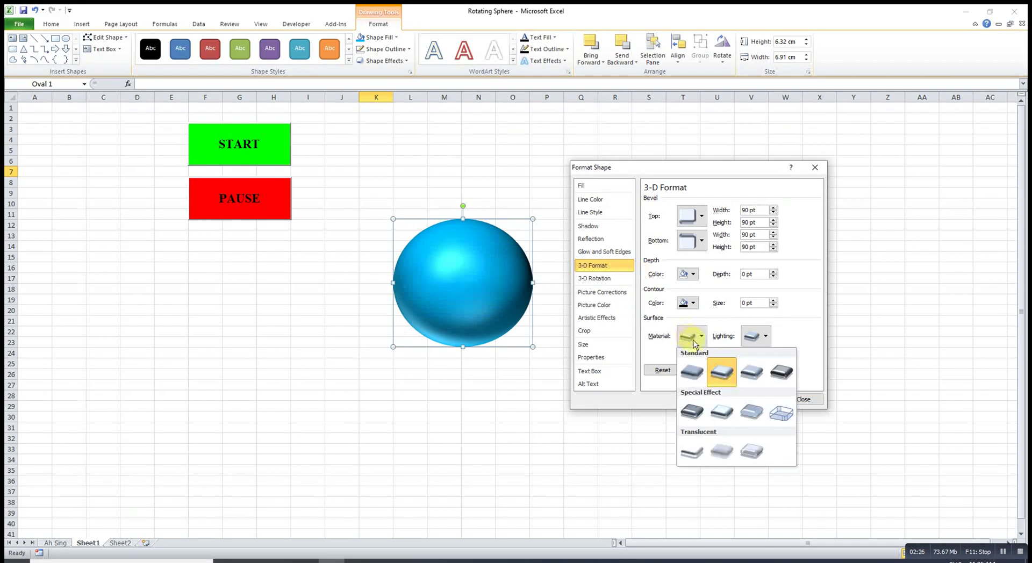
click(722, 412)
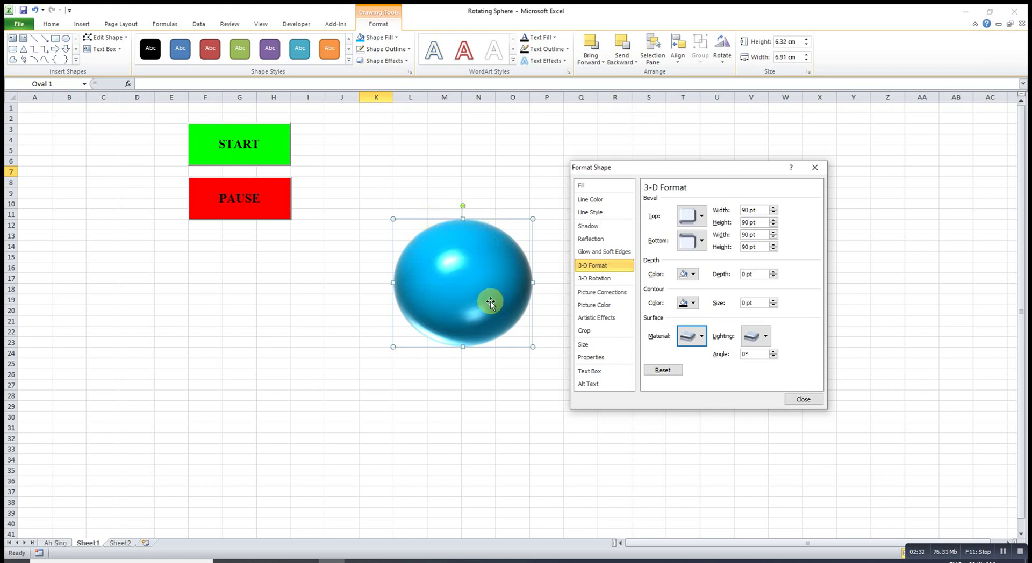
click(804, 398)
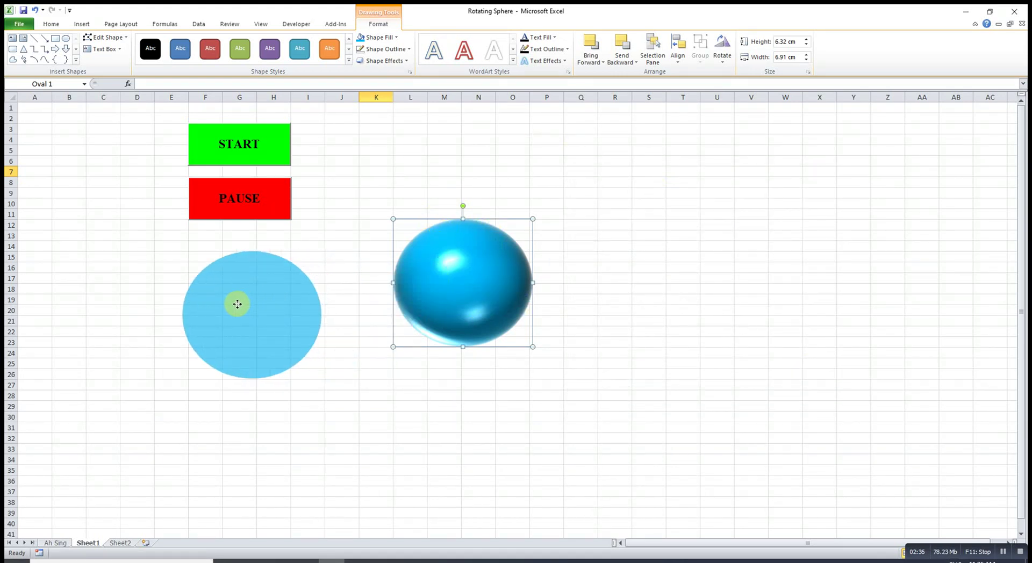
drag(449, 273, 213, 310)
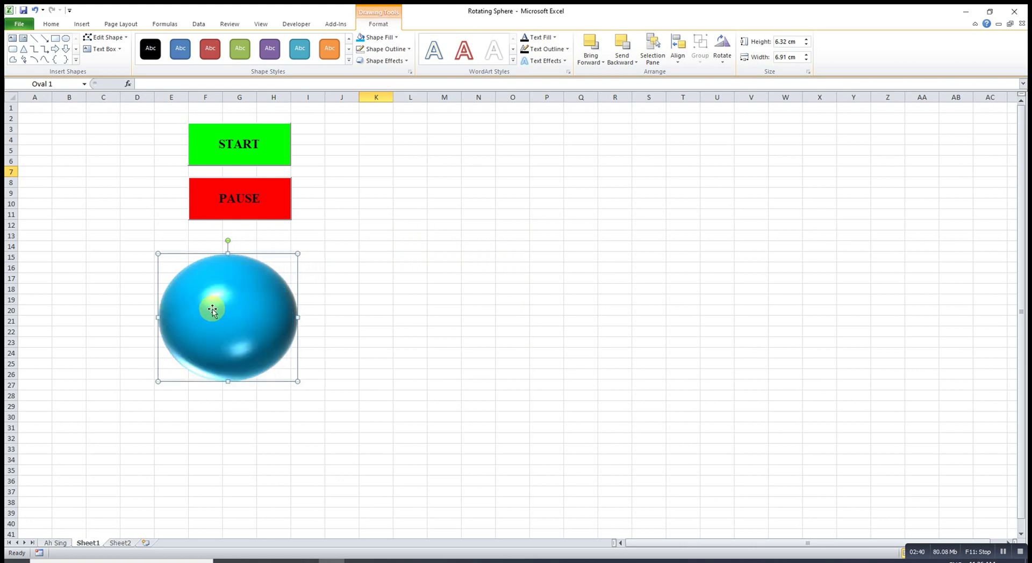
click(306, 27)
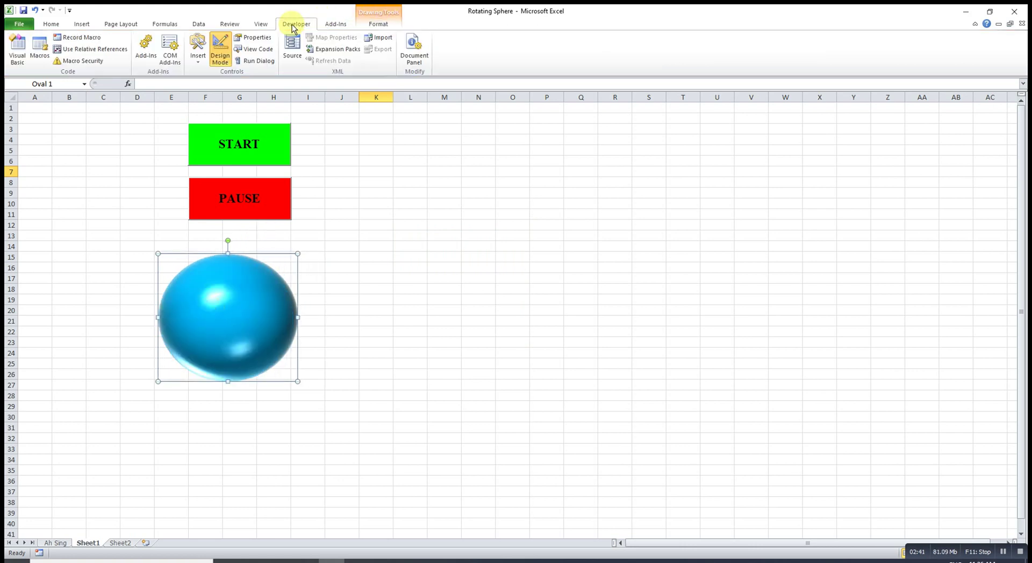
Step: In Design Mode, open START's click code and enter a = True, Do While a
click(221, 53)
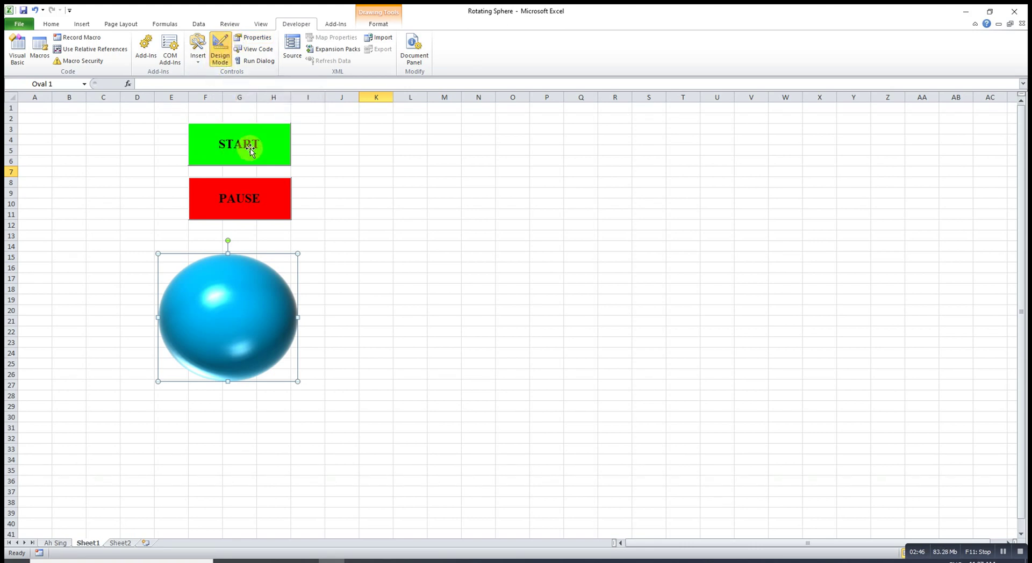
double_click(247, 151)
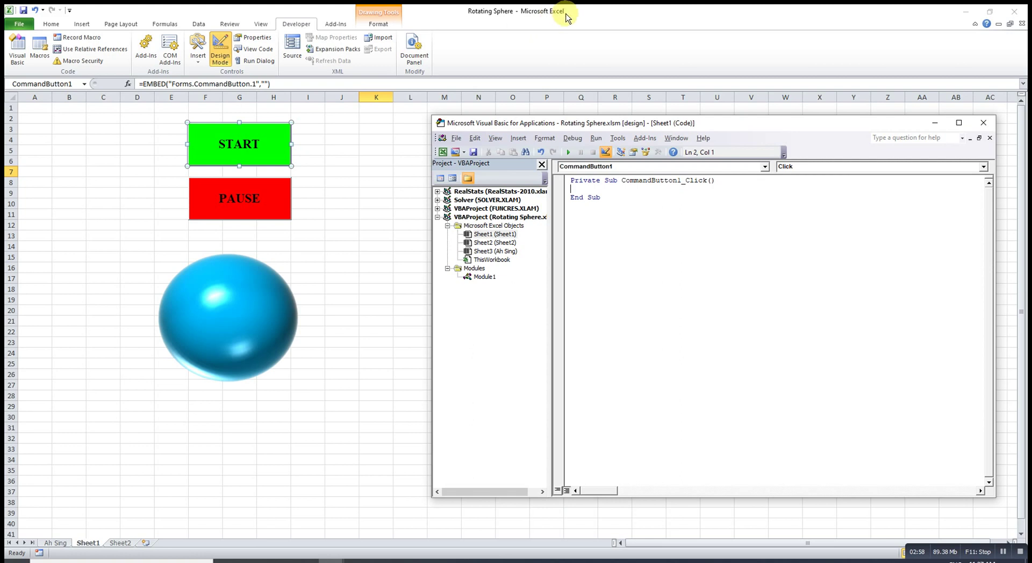
key(Return)
key(Return)
text(a=true)
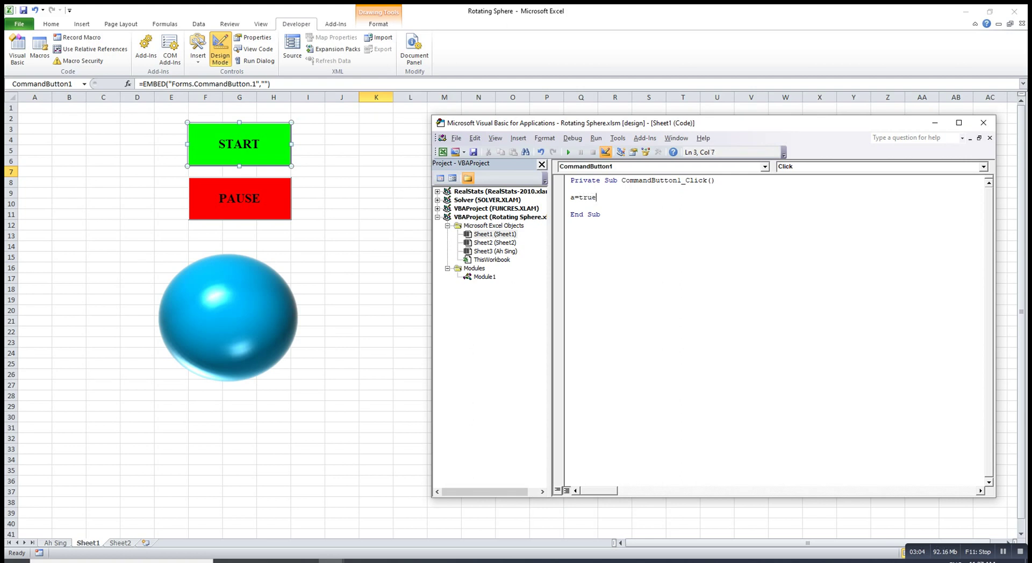
key(Return)
key(Return)
text(Do While a)
key(Return)
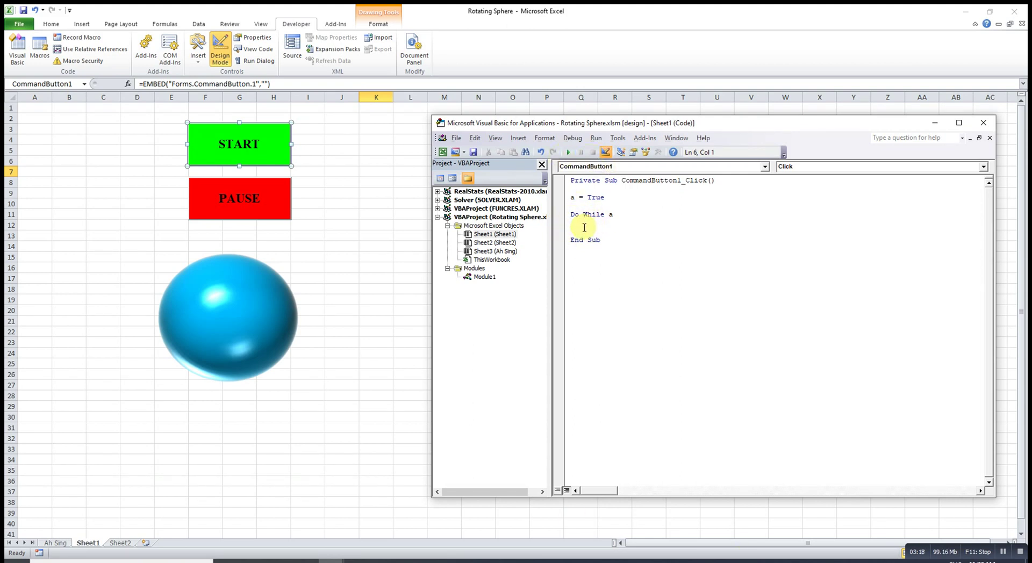
text(Sheet1)
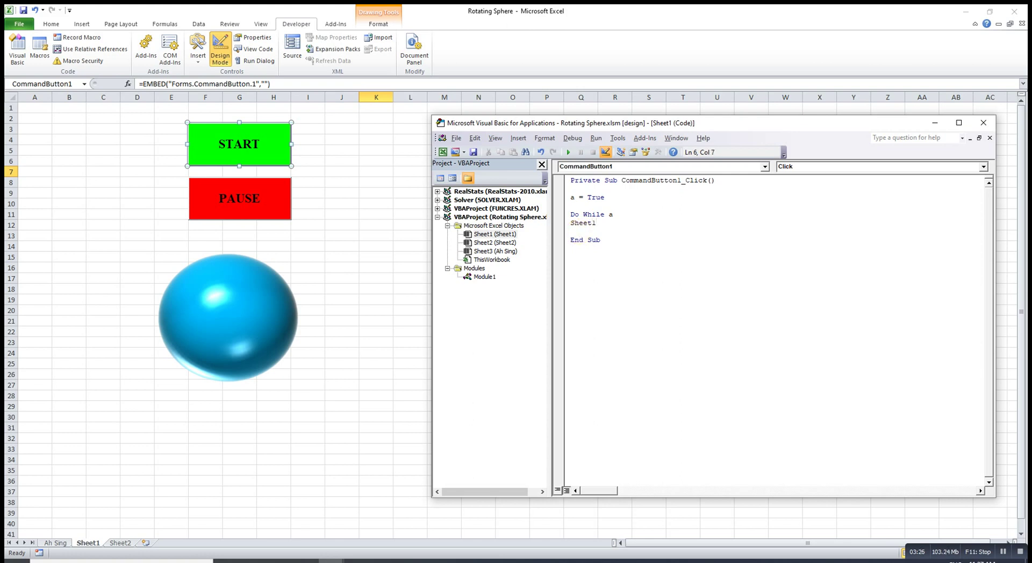
Step: Extend the loop line to Sheet1.Shapes.Range(Array("Oval 1")).ThreeD.RotationX= and select that reference
text(.shape)
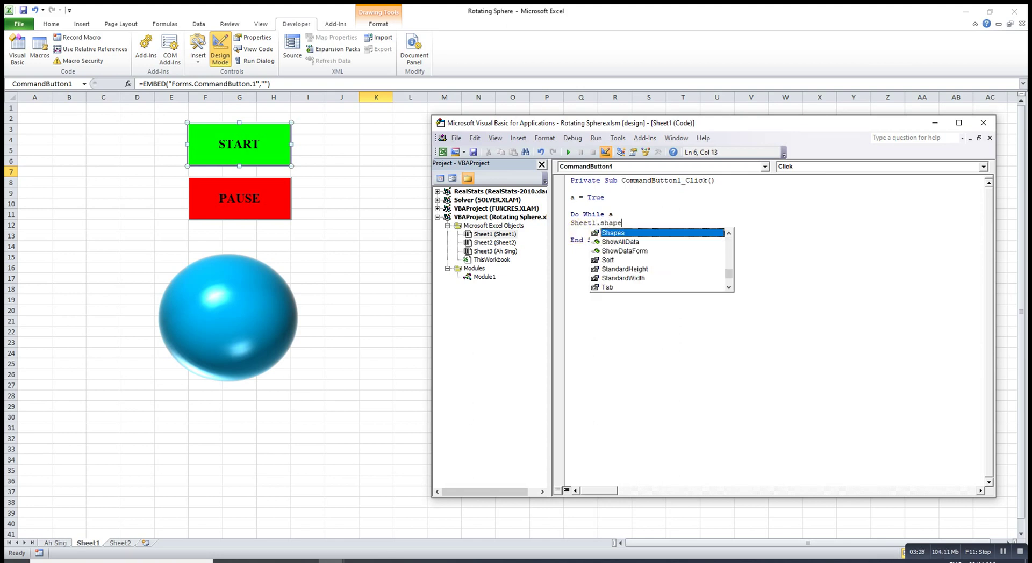
text(.)
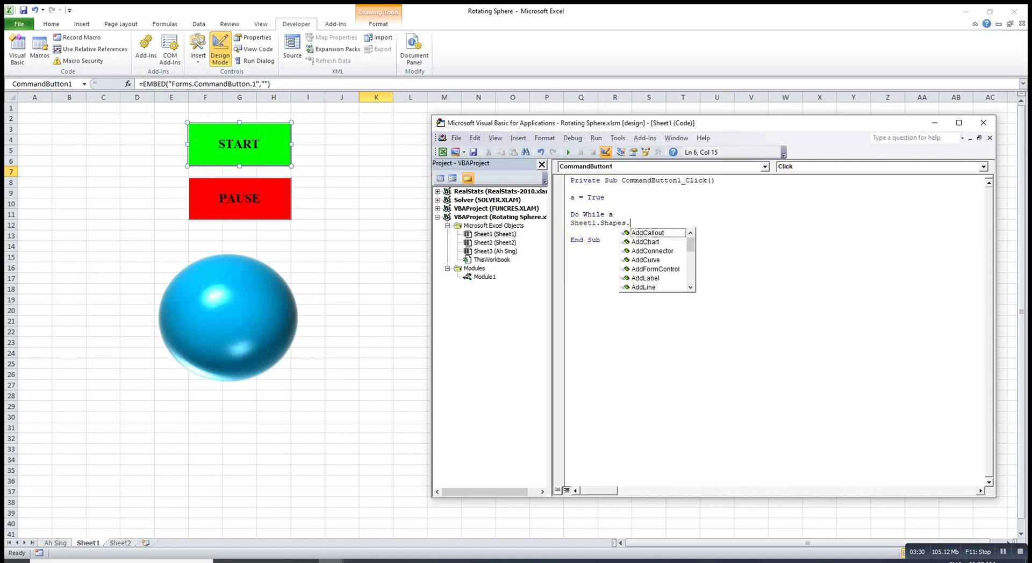
text(range)
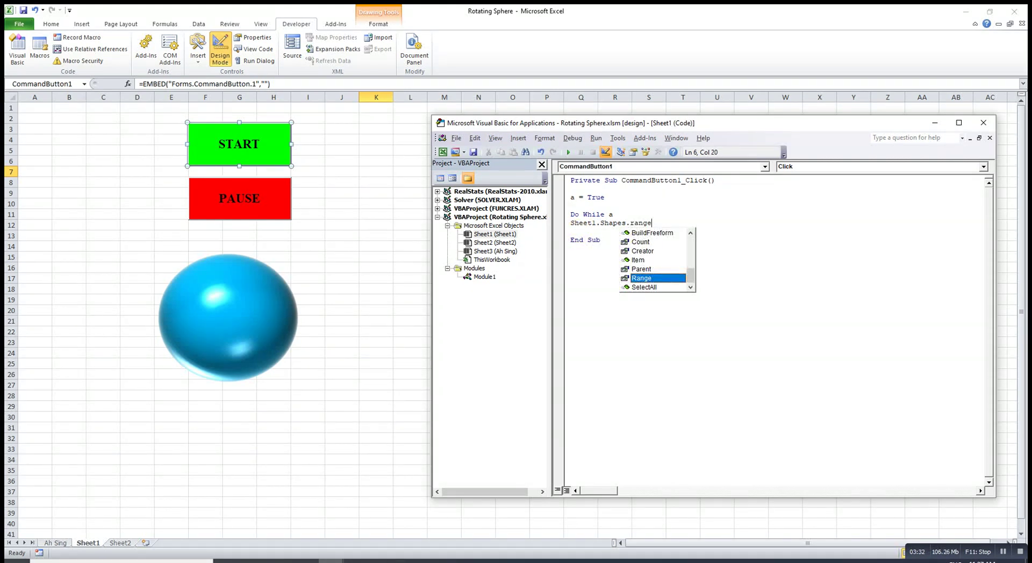
text((A)
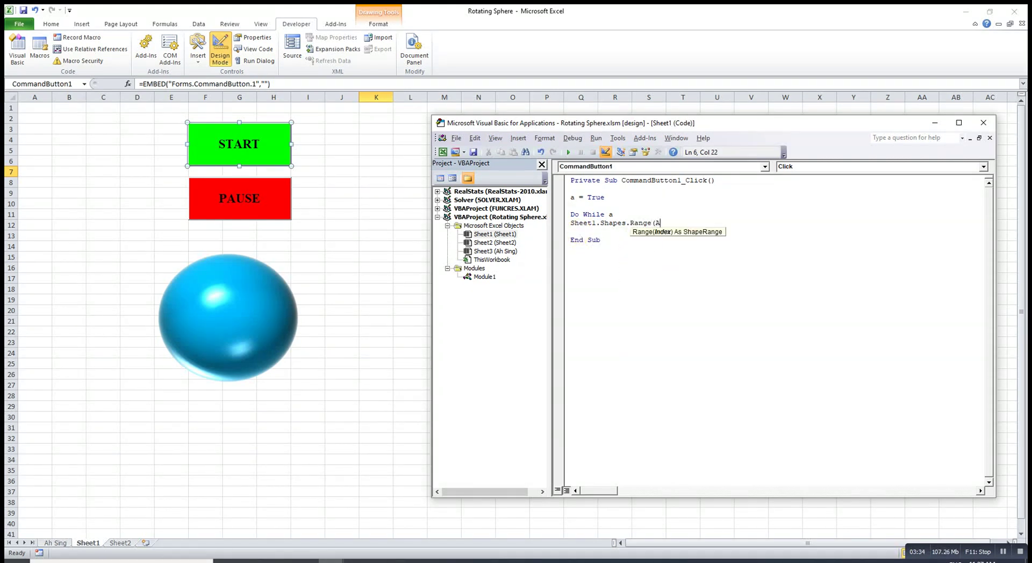
text(rray("Oval 1)
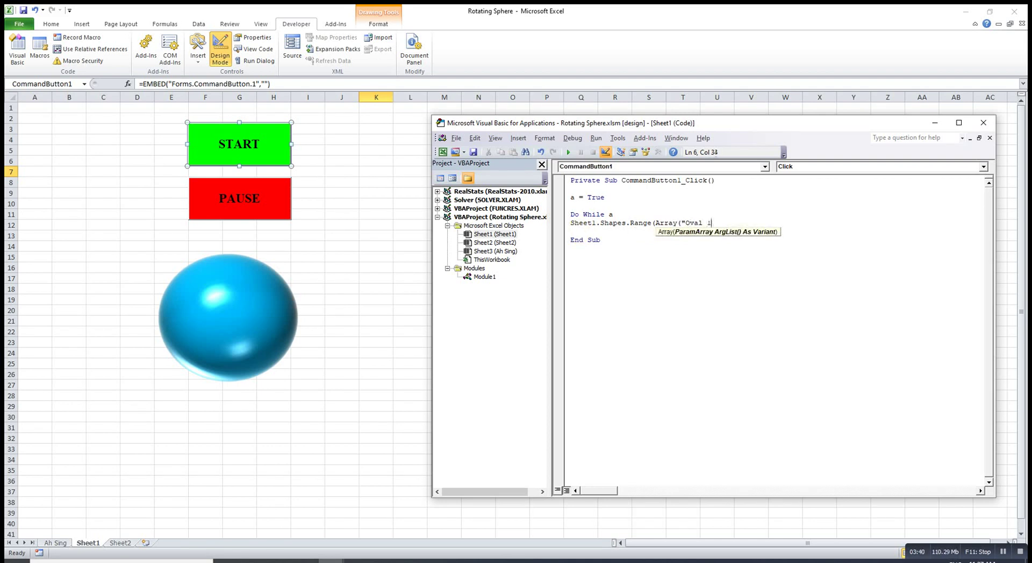
click(231, 328)
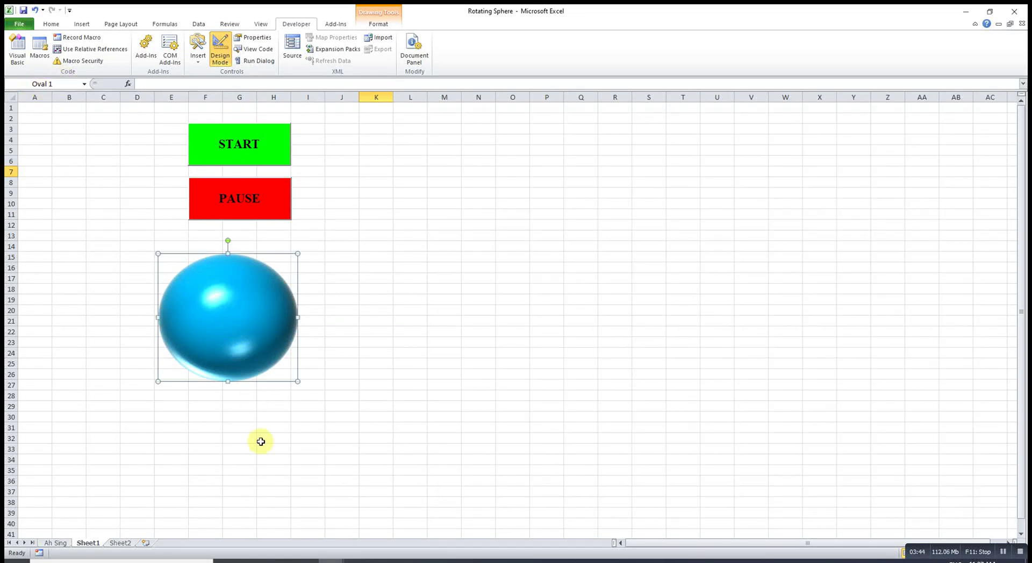
click(331, 560)
click(358, 540)
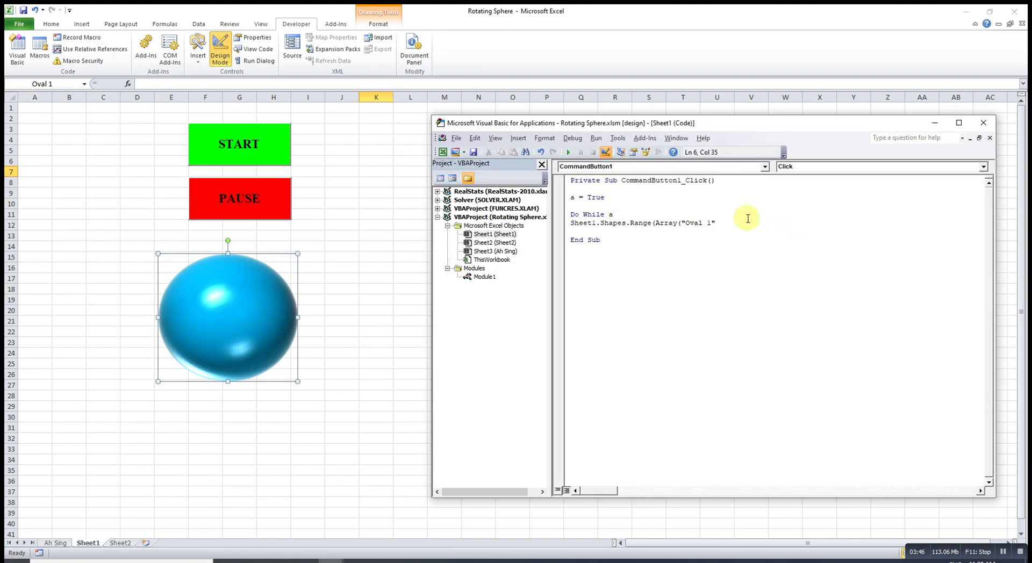
text())
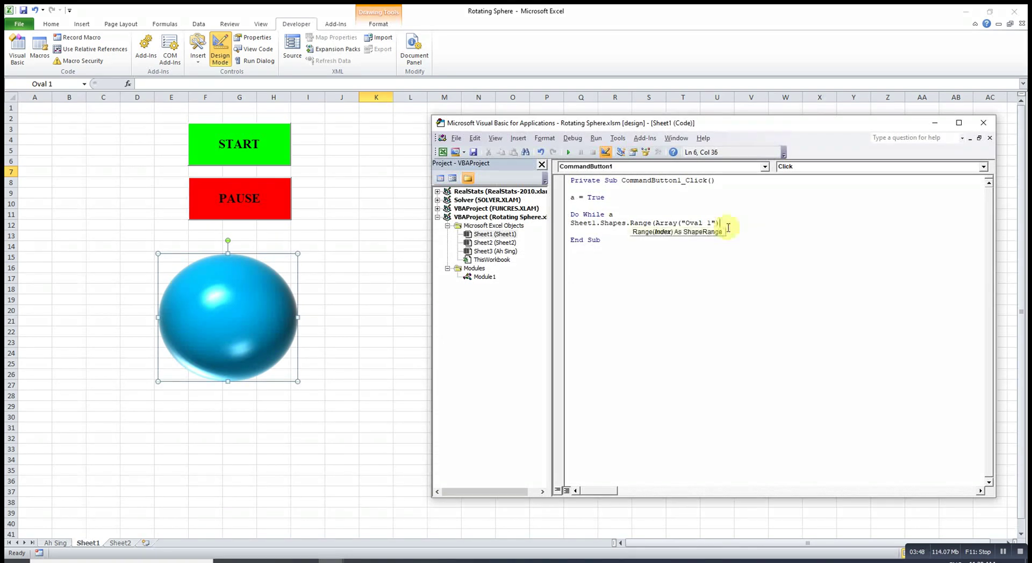
text())
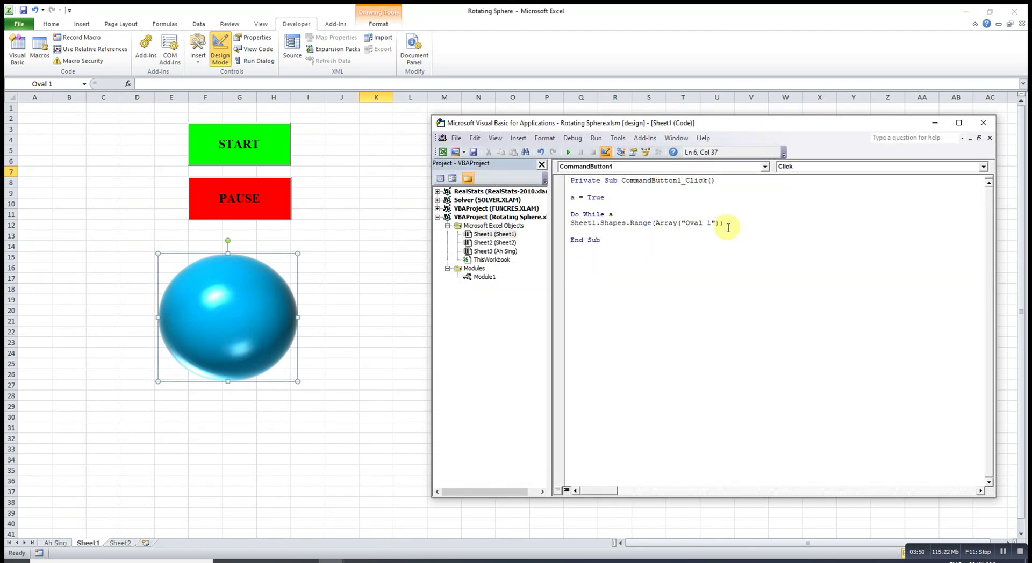
text(.thre)
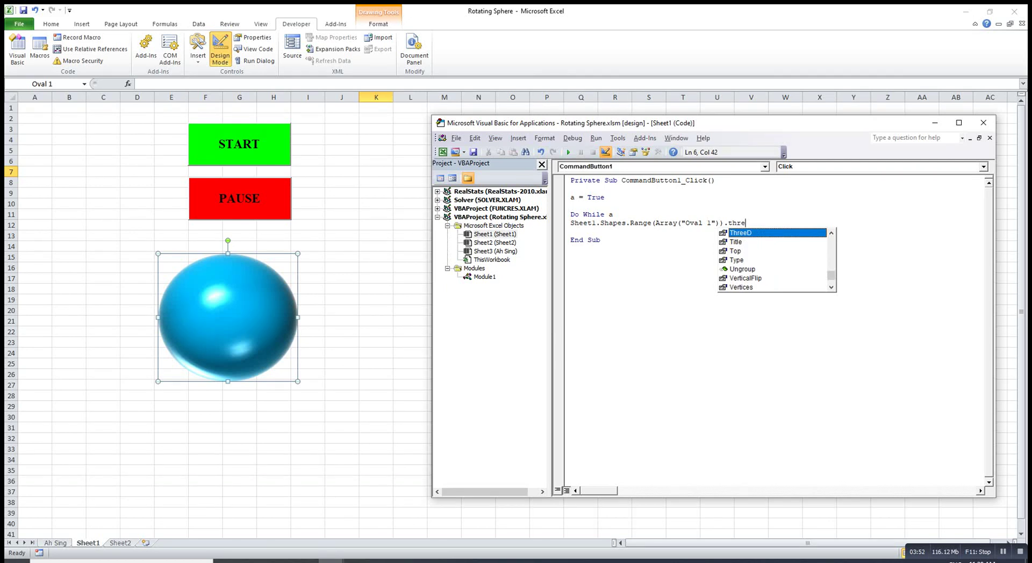
double_click(750, 234)
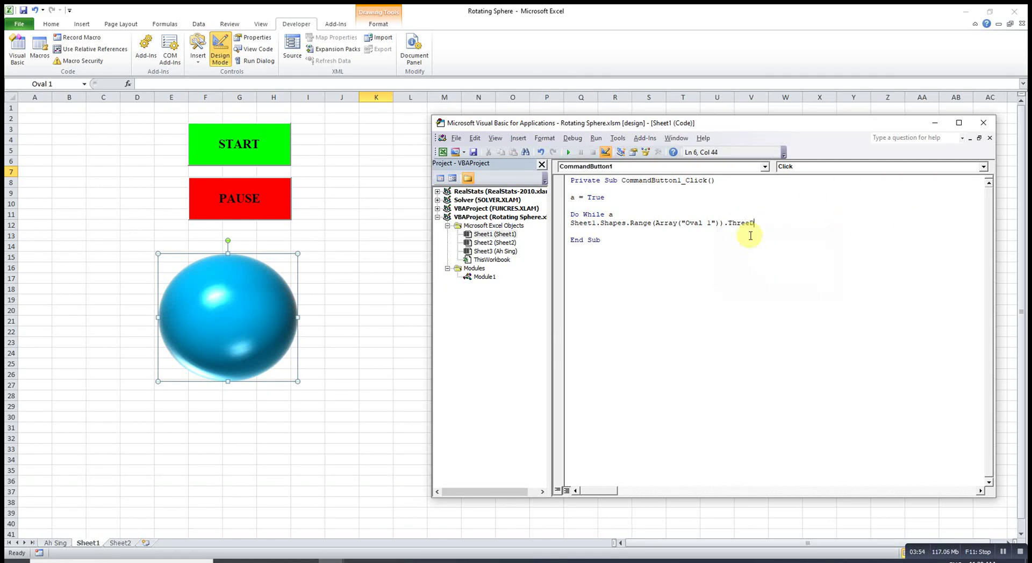
text(.)
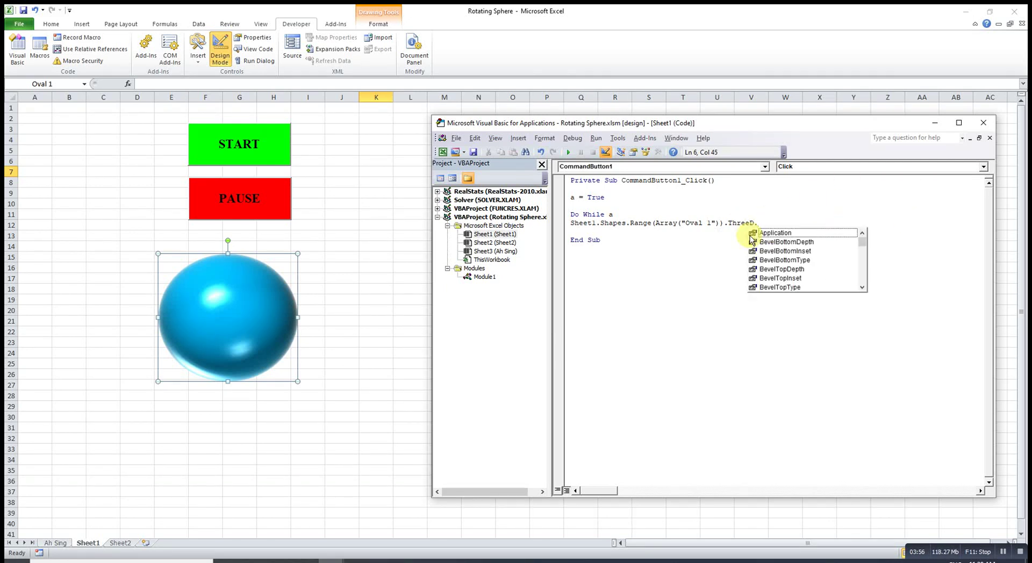
text(Ro)
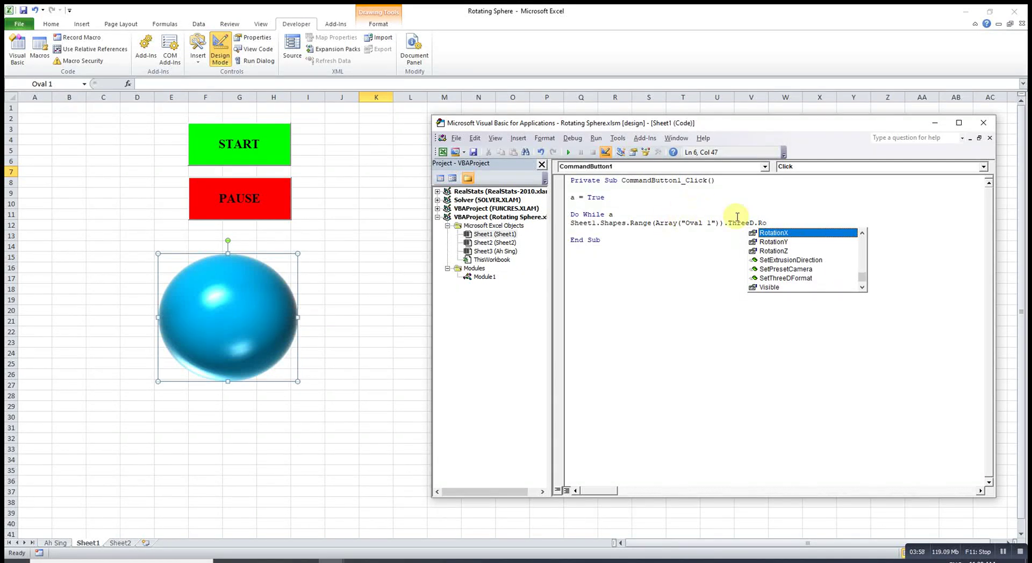
double_click(787, 239)
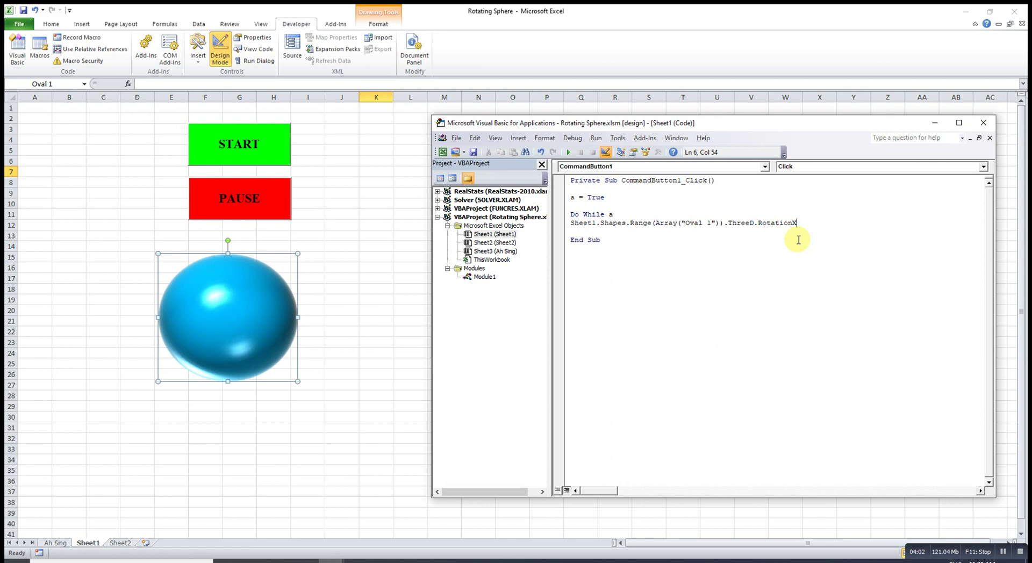
text(=)
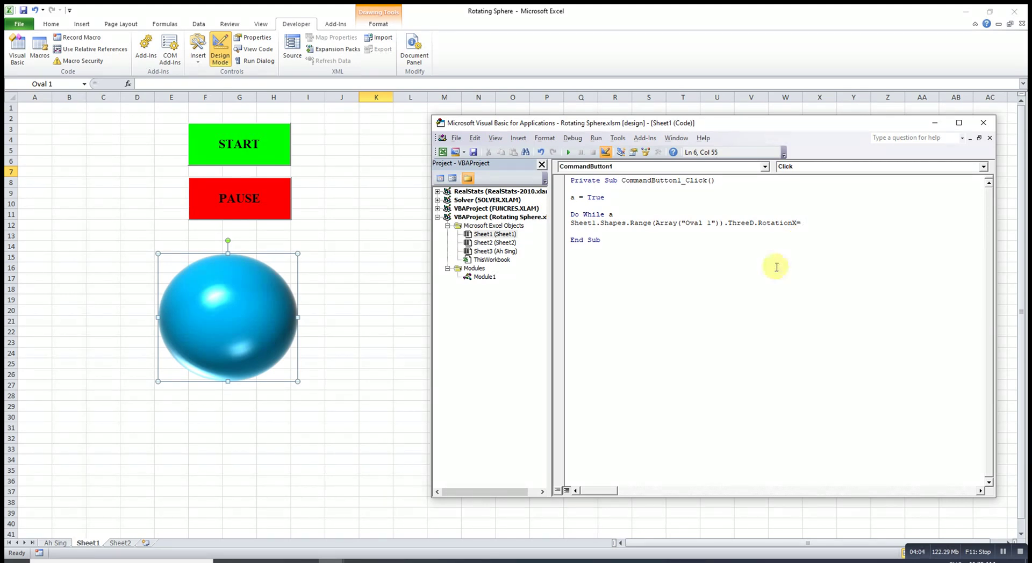
drag(571, 223, 789, 224)
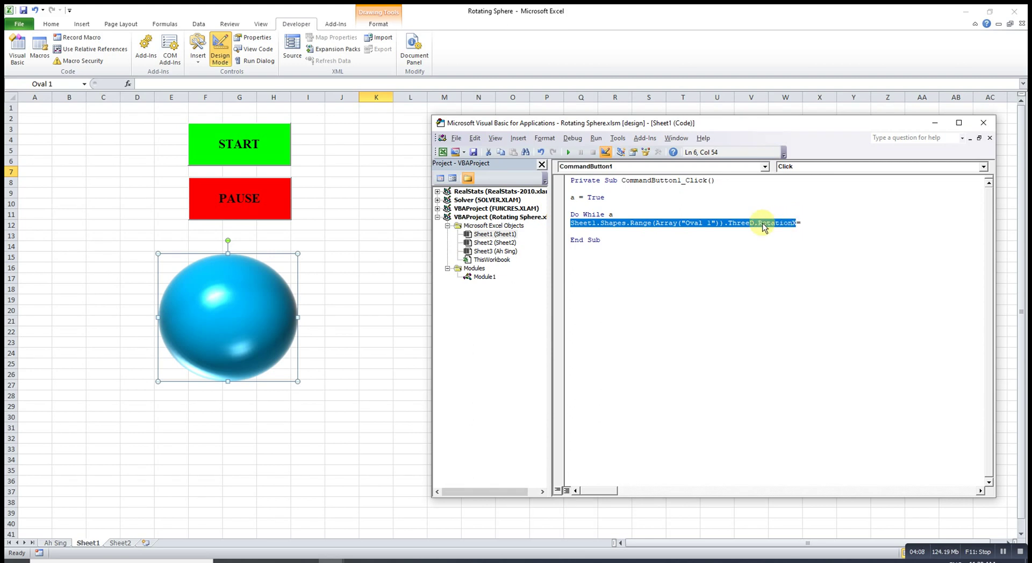
Step: Paste the copied reference after '=' and append -1 to decrement RotationX
click(810, 224)
text(Sheet1.Shapes.Range(Array("Oval 1")).ThreeD.RotationX)
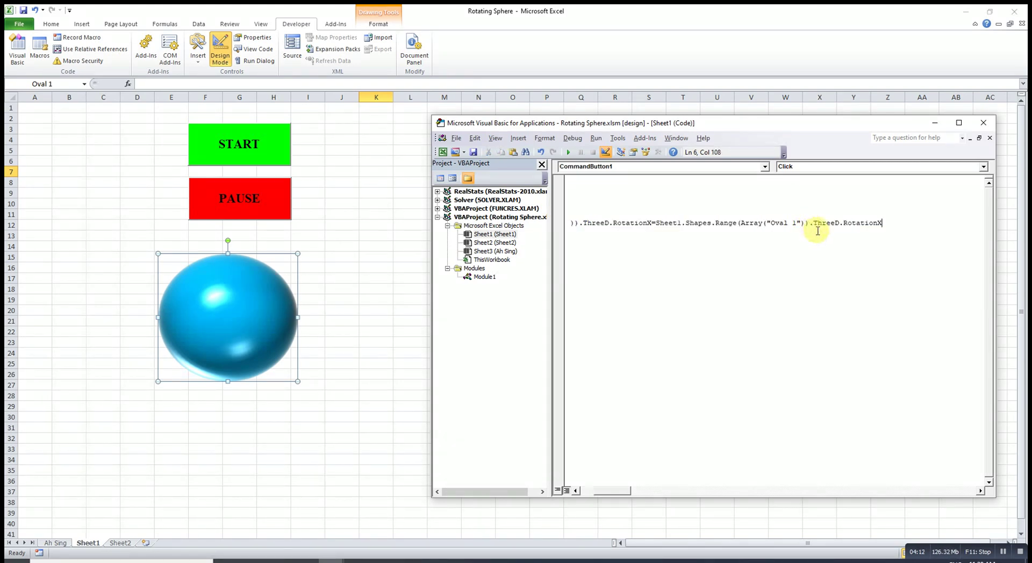
text(-1)
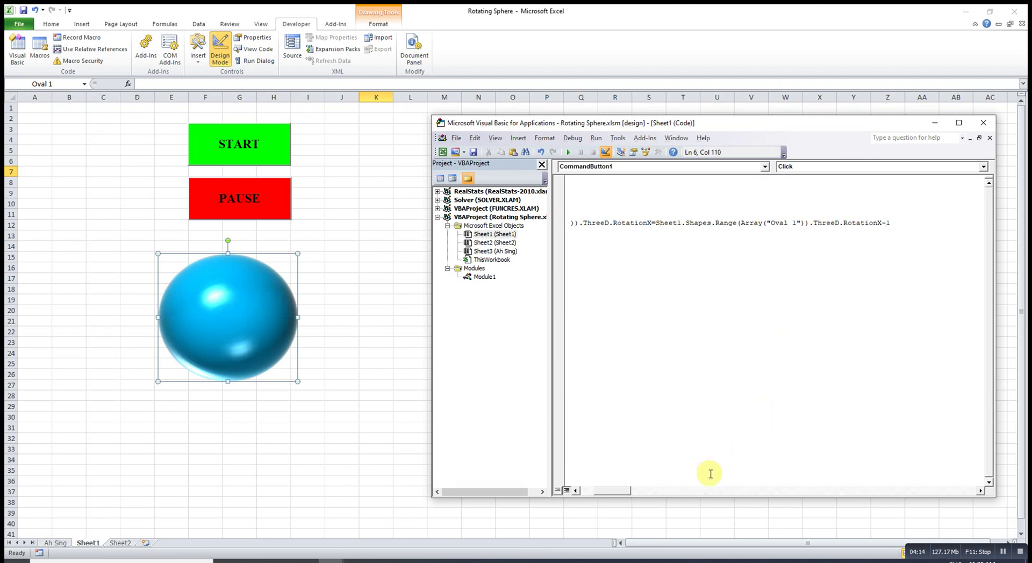
drag(604, 490, 590, 490)
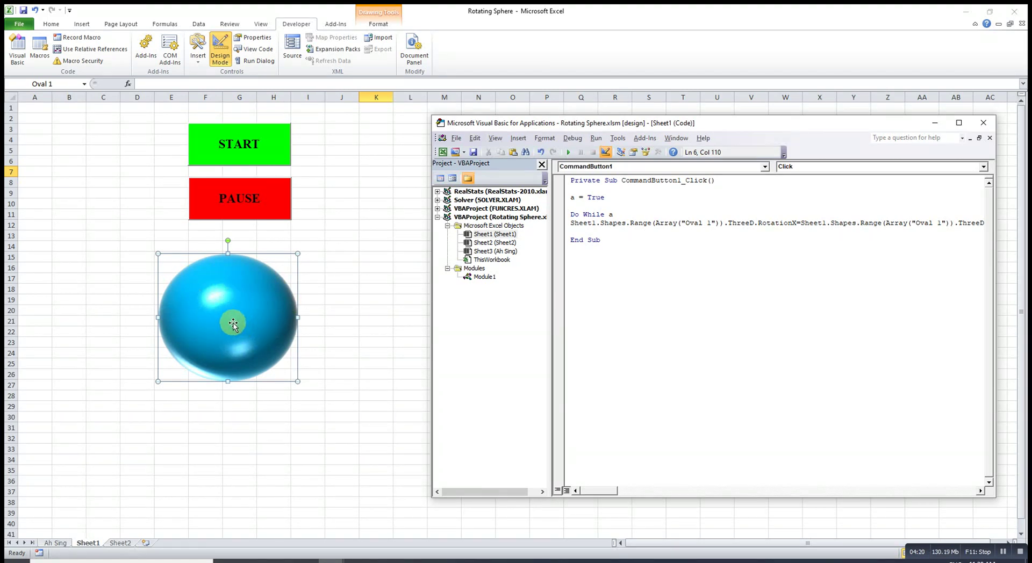
Step: Close the loop with Loop and add DoEvents above the rotation statement
click(570, 231)
text(loop)
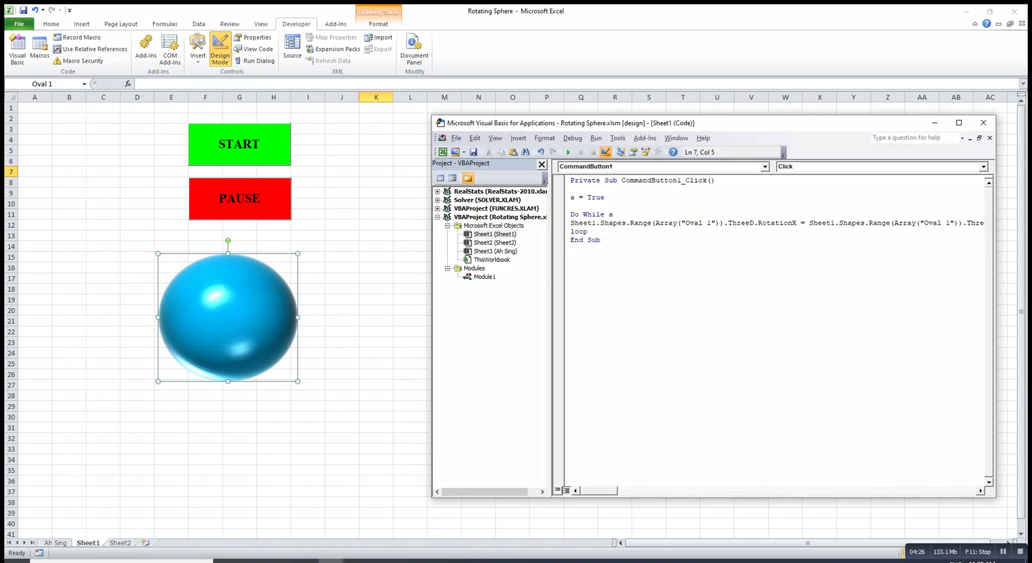
key(Return)
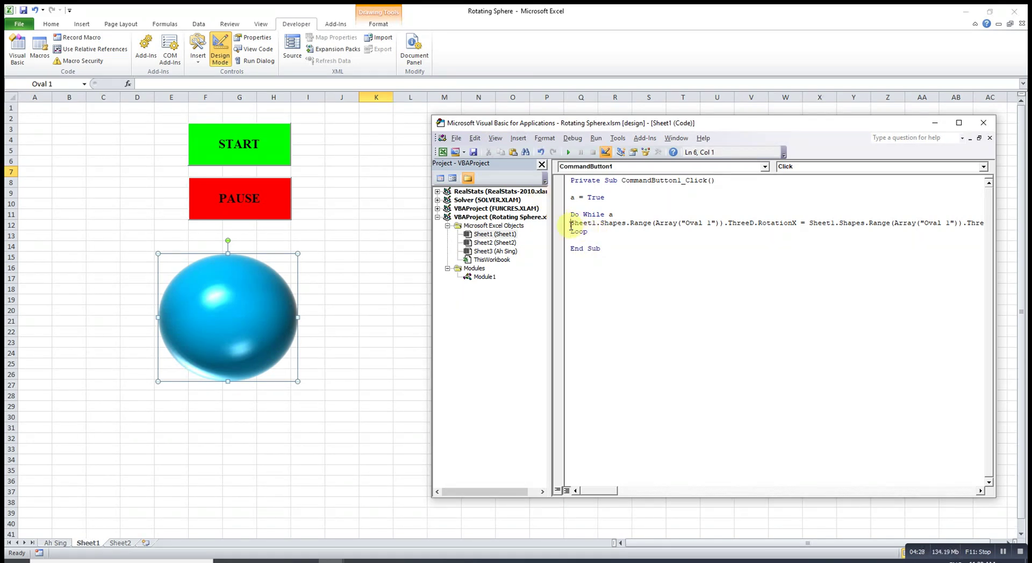
key(Return)
text(Doevents)
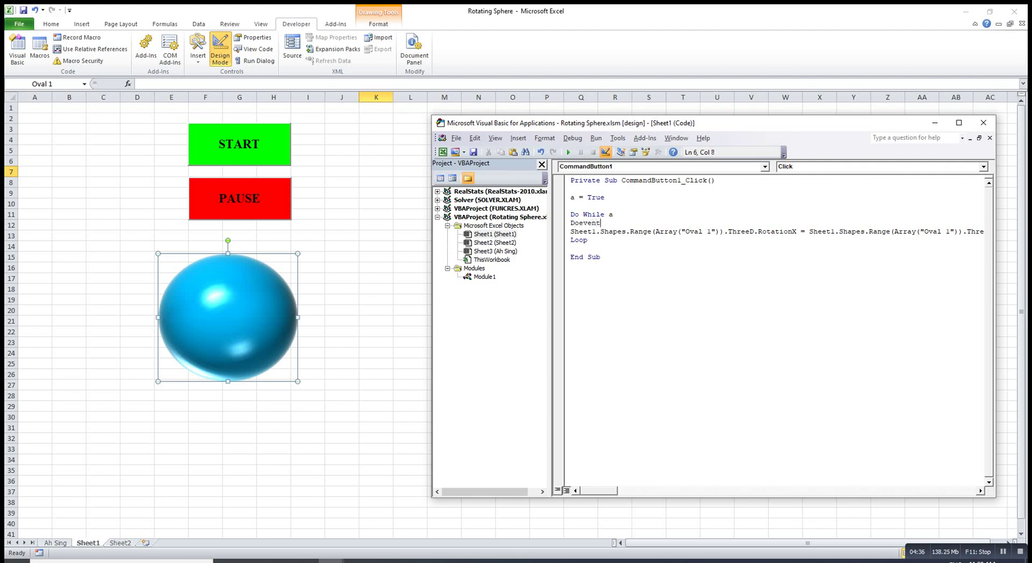
click(595, 238)
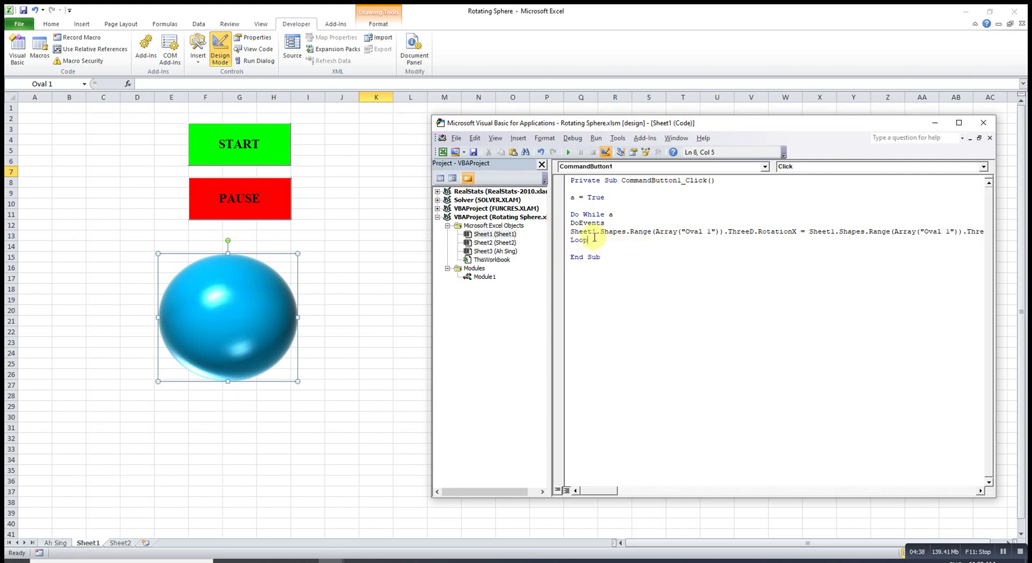
Step: Write a = False in CommandButton2_Click for PAUSE, then exit Design Mode
double_click(243, 202)
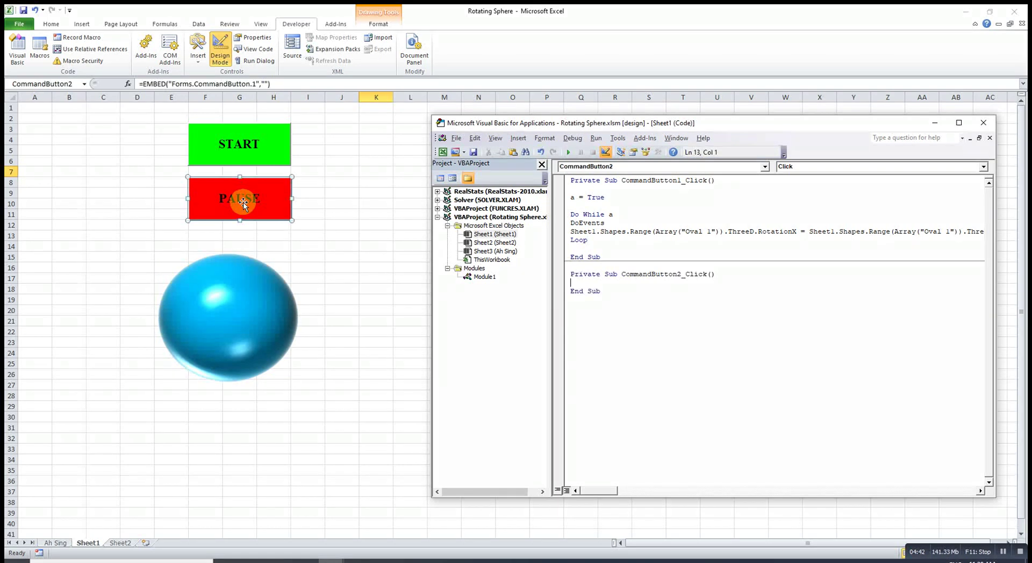
key(Return)
text(a = False)
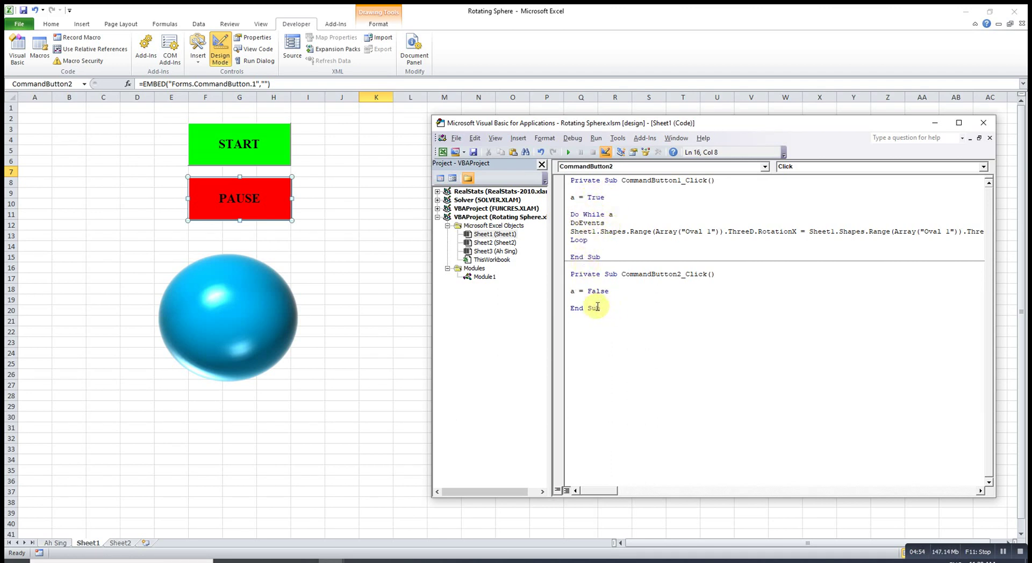
click(220, 51)
Step: Run START to spin the sphere, try PAUSE, then bring the VBA editor back
click(238, 144)
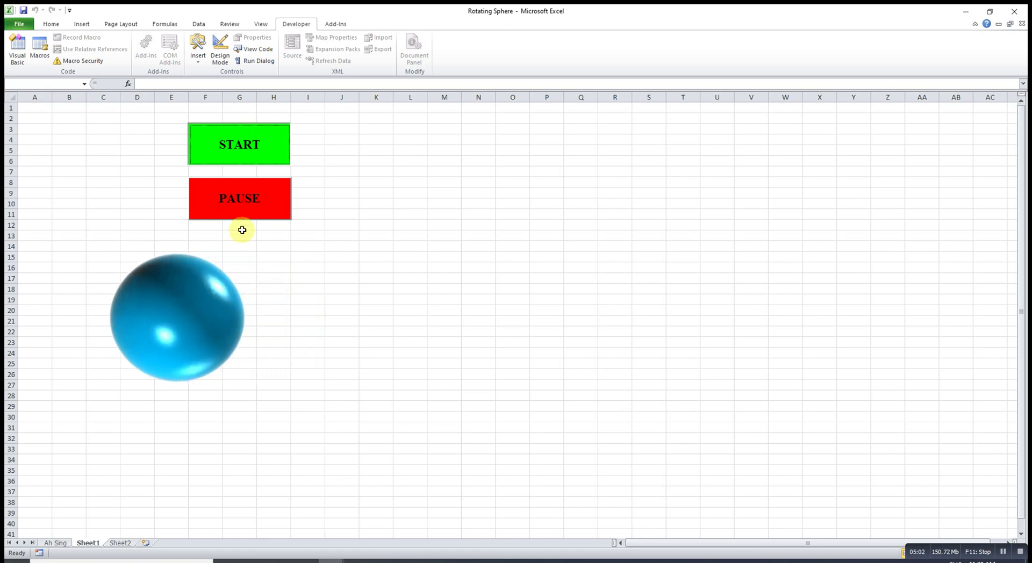
click(237, 197)
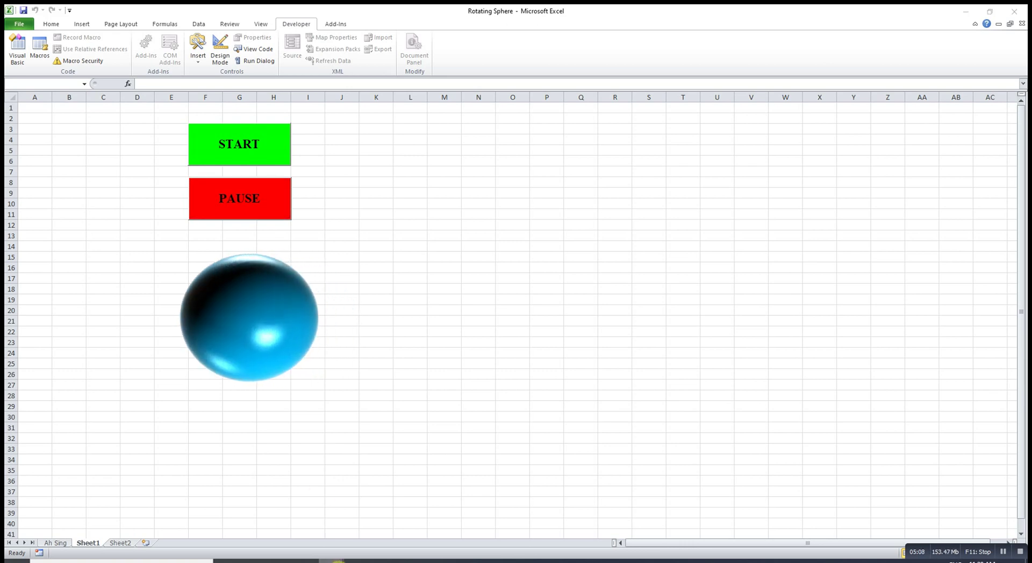
click(365, 529)
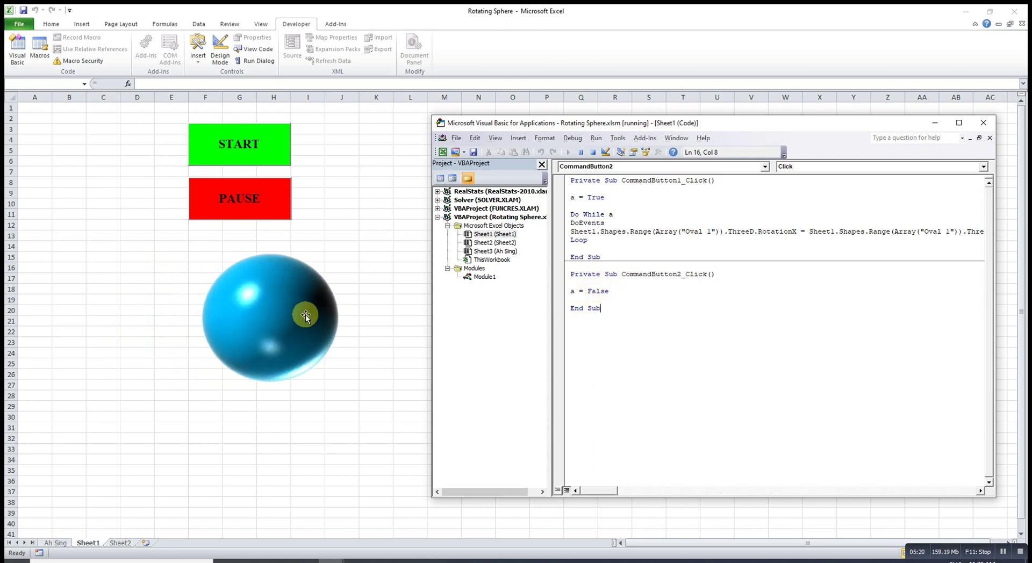
Step: Reset the macro, replace 'a = False' with End in PAUSE, then restart the sphere
click(567, 291)
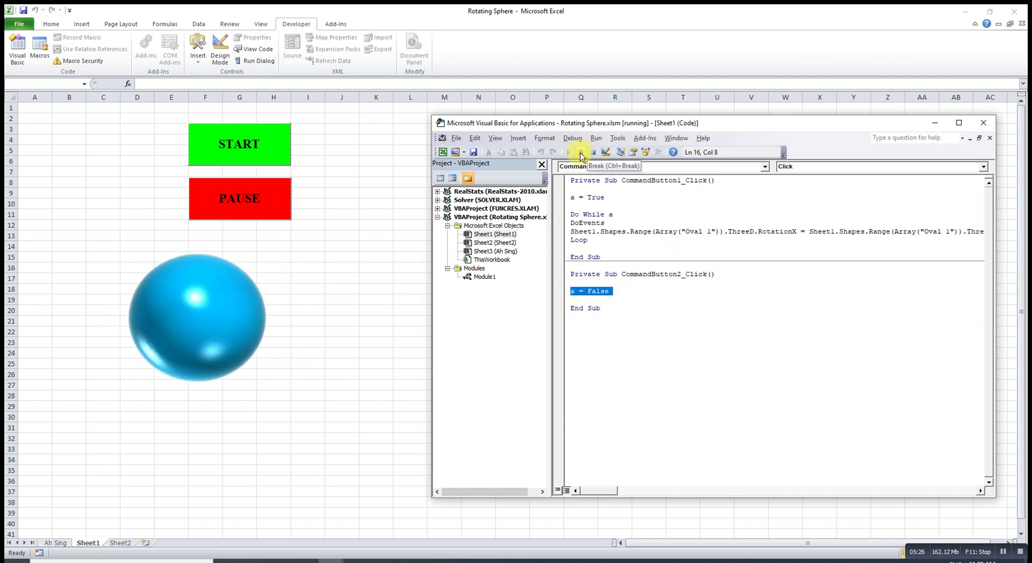
click(593, 155)
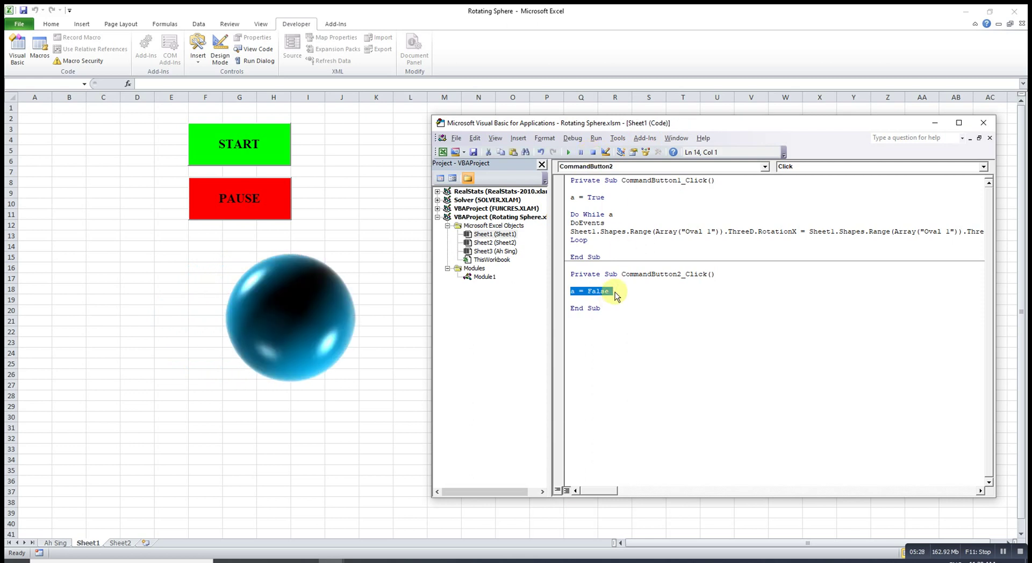
drag(611, 291, 569, 289)
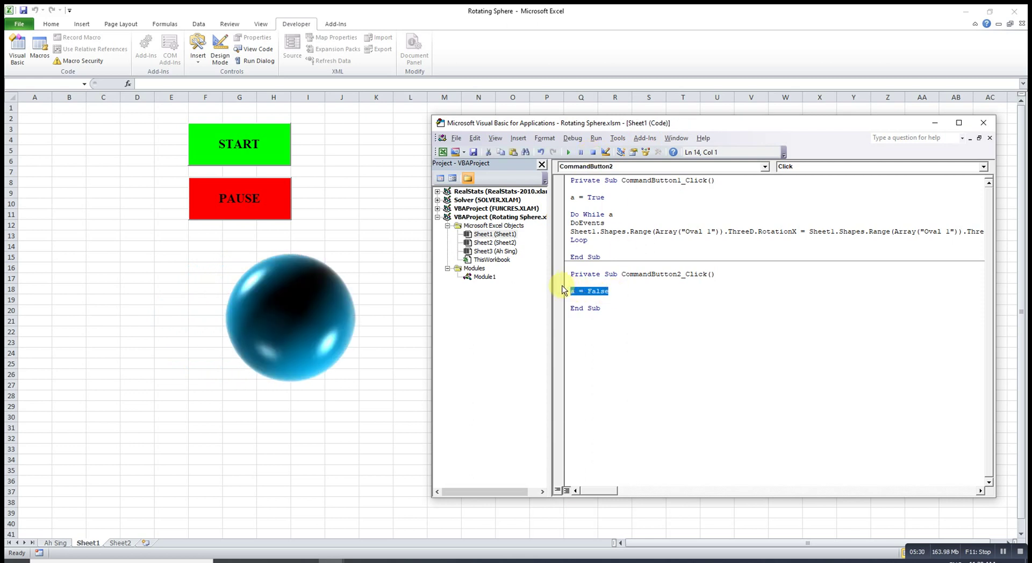
text(end)
click(600, 324)
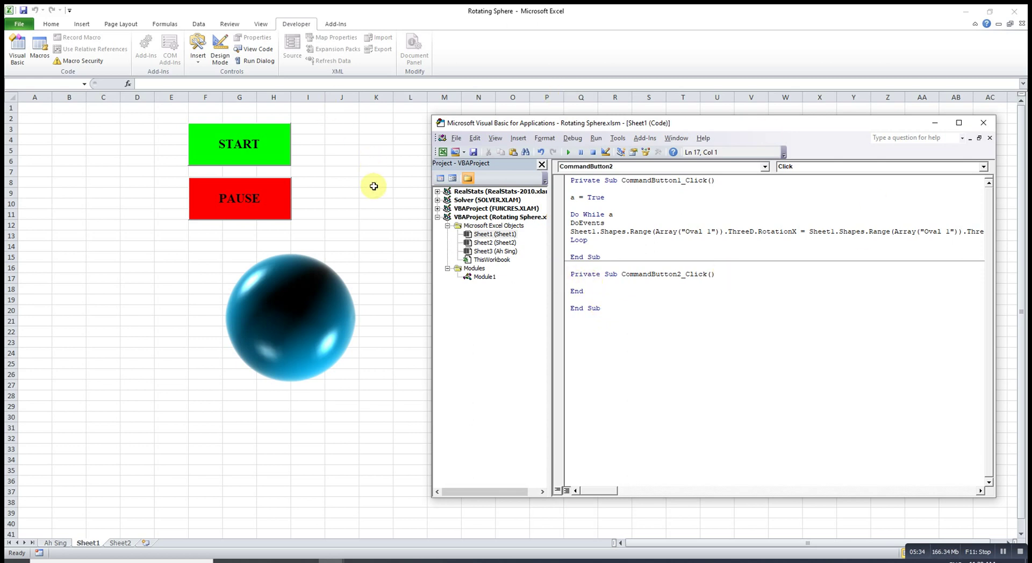
click(249, 145)
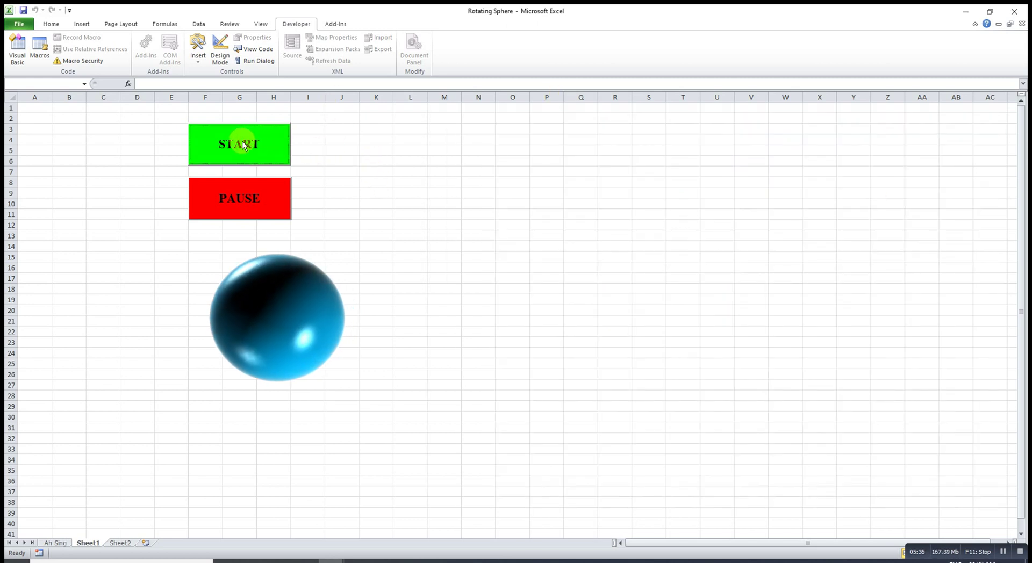
Step: Alternate PAUSE and START several times, confirming the sphere stops and restarts spinning
click(242, 205)
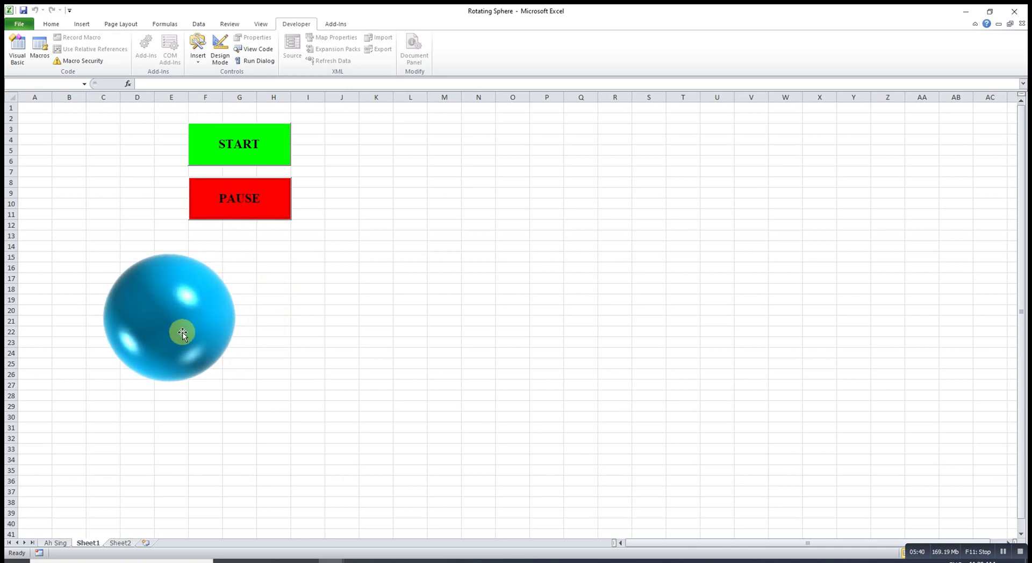
click(235, 149)
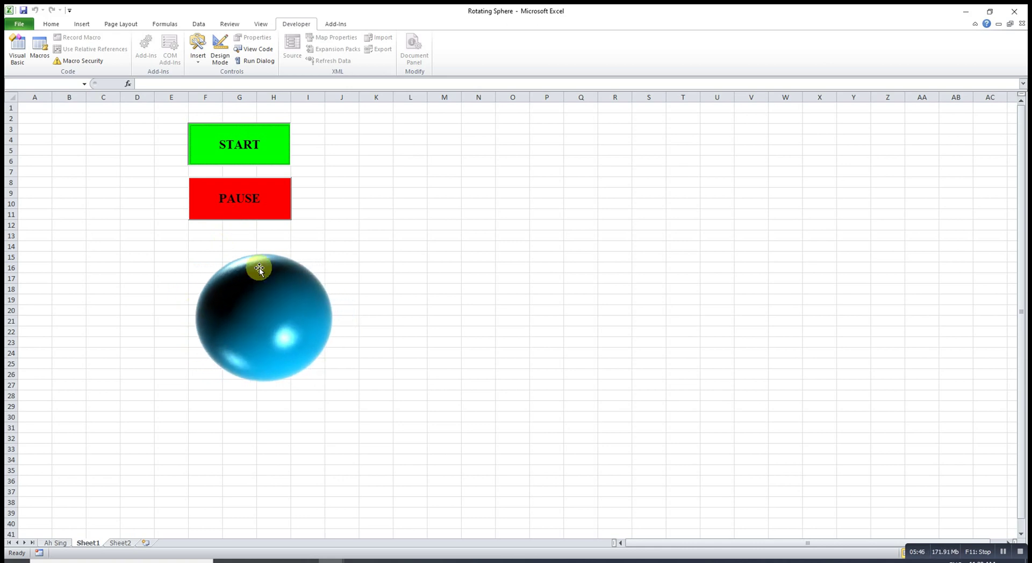
click(253, 201)
click(250, 150)
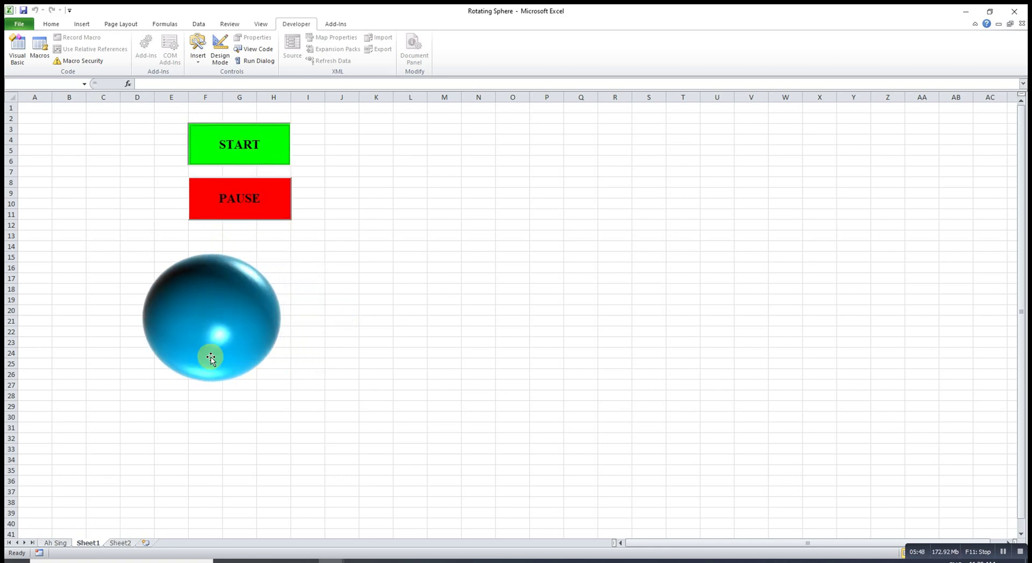
click(250, 187)
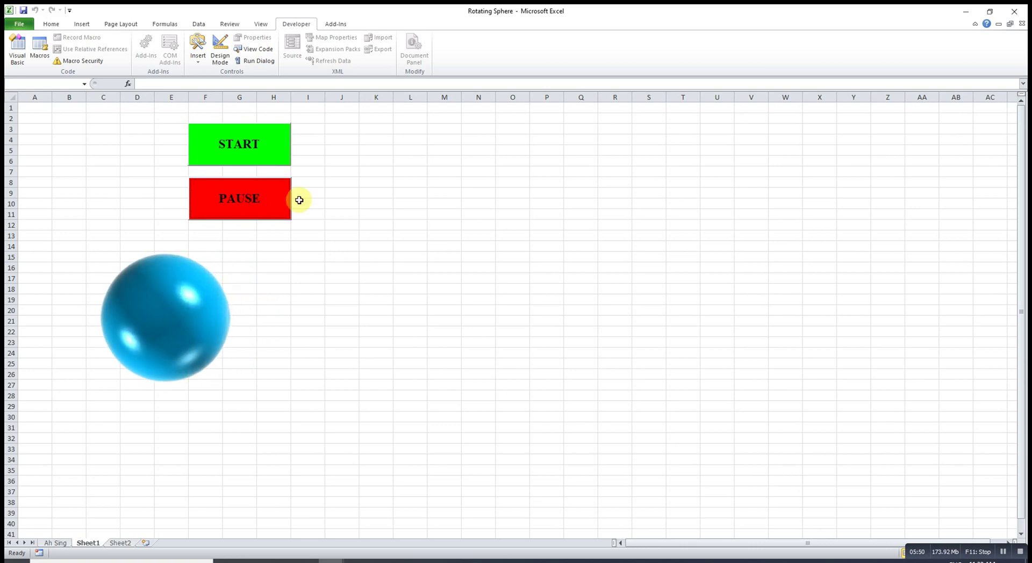